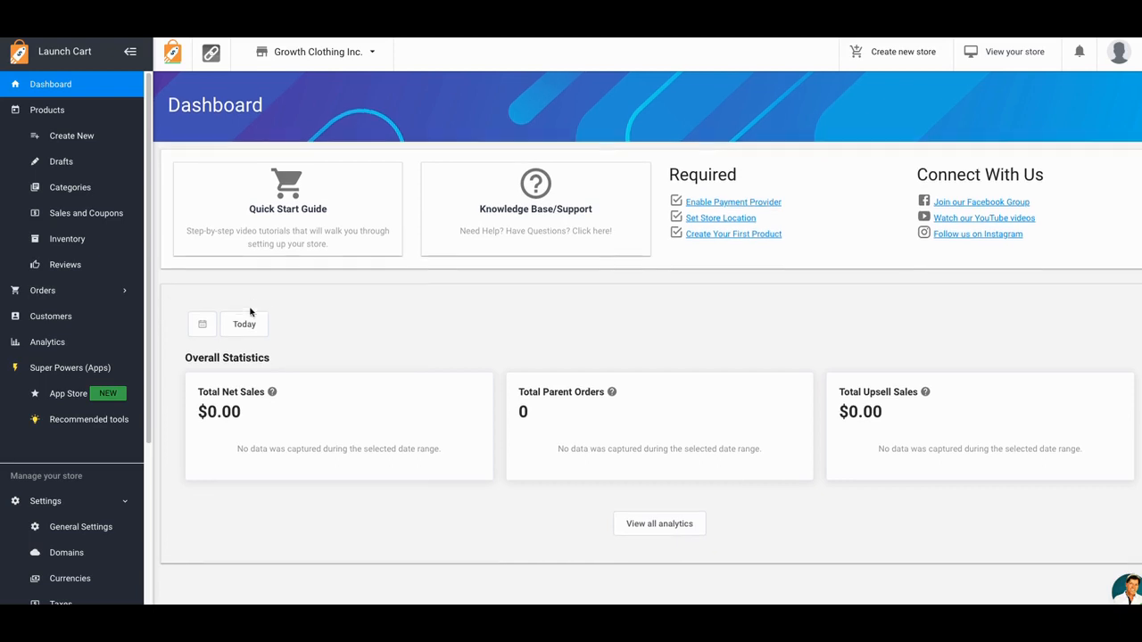
{"action": "scroll", "coordinate": [254, 311], "scroll_direction": "down", "scroll_amount": 1}
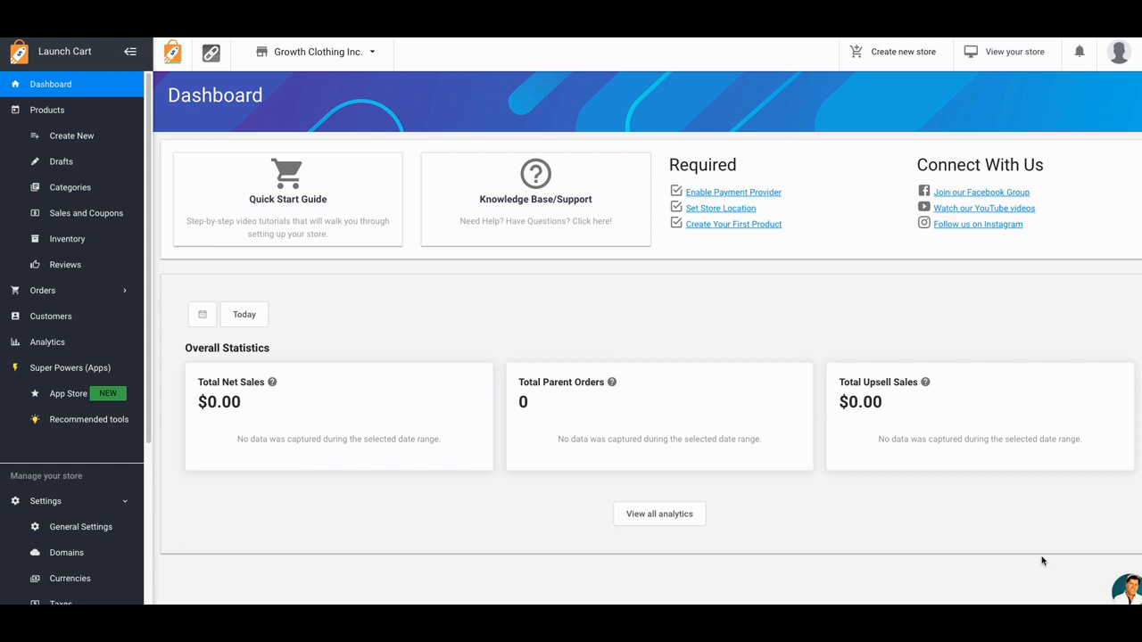
{"action": "scroll", "coordinate": [959, 544], "scroll_direction": "up", "scroll_amount": 1}
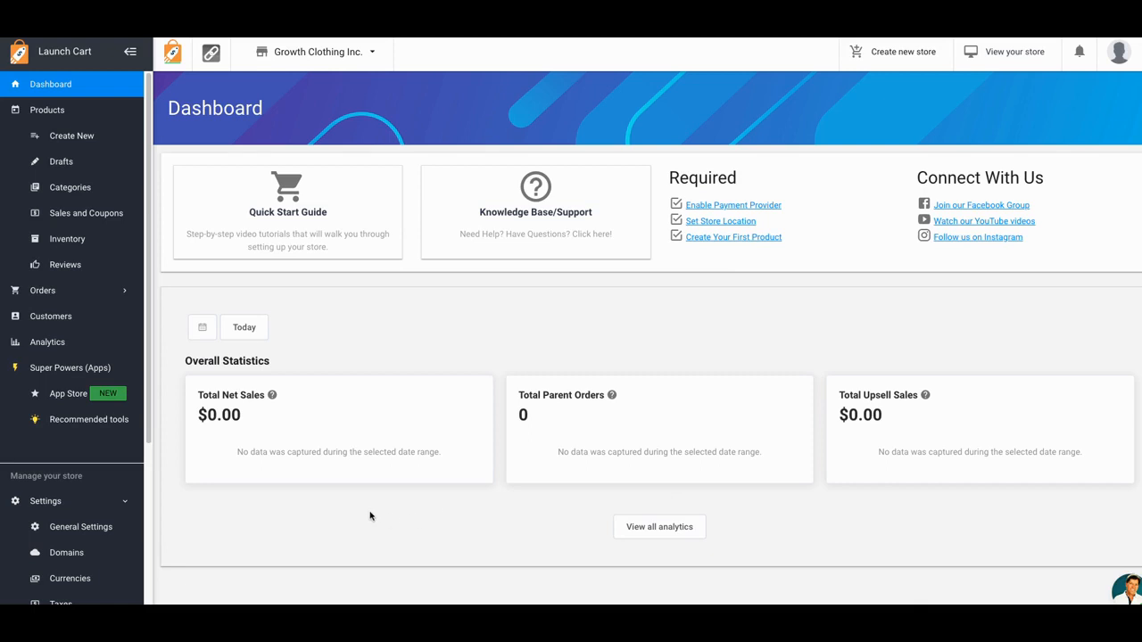
{"action": "scroll", "coordinate": [369, 515], "scroll_direction": "down", "scroll_amount": 1}
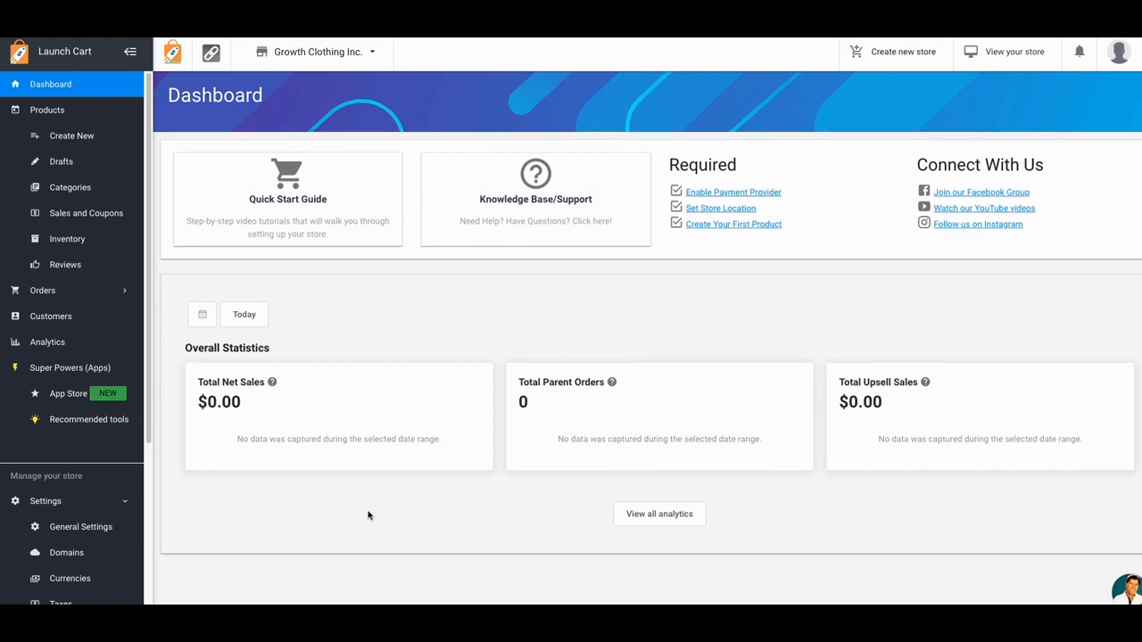
{"action": "scroll", "coordinate": [369, 516], "scroll_direction": "up", "scroll_amount": 1}
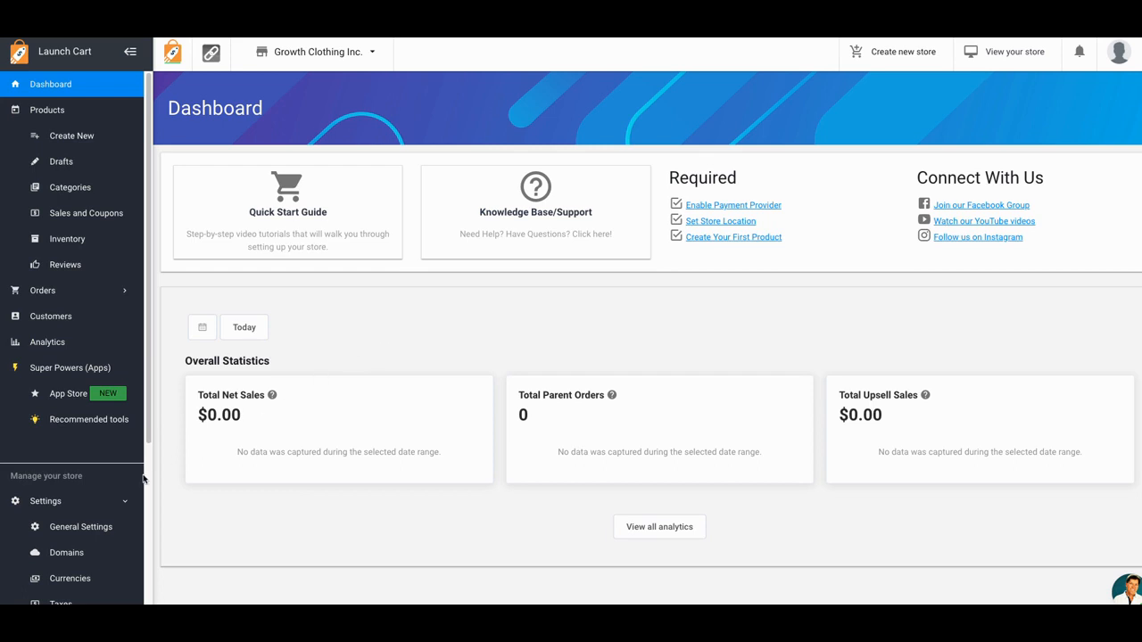
{"action": "scroll", "coordinate": [116, 509], "scroll_direction": "down", "scroll_amount": 3}
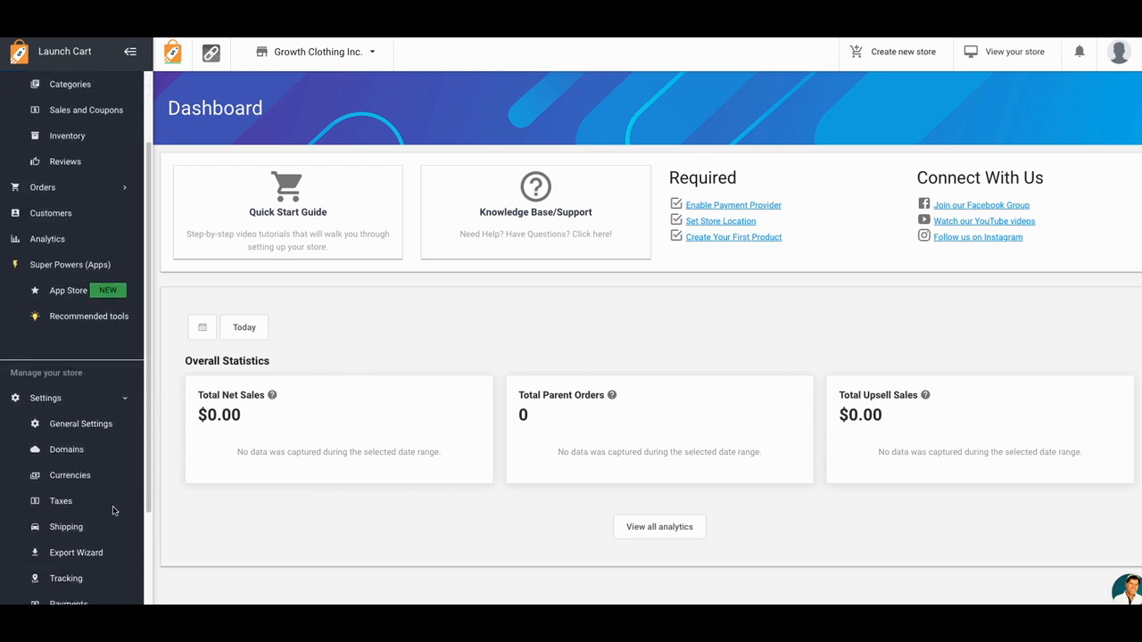
{"action": "scroll", "coordinate": [113, 511], "scroll_direction": "down", "scroll_amount": 1}
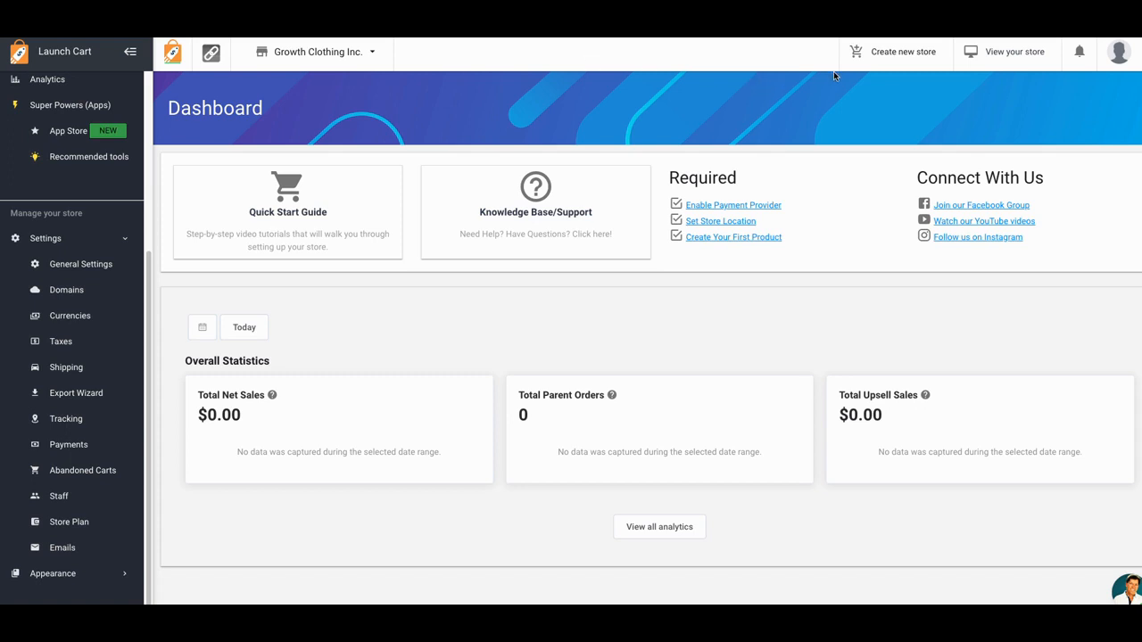
Start creating a new store and enter Acme Academy2 as its store name.
{"action": "left_click", "coordinate": [881, 54]}
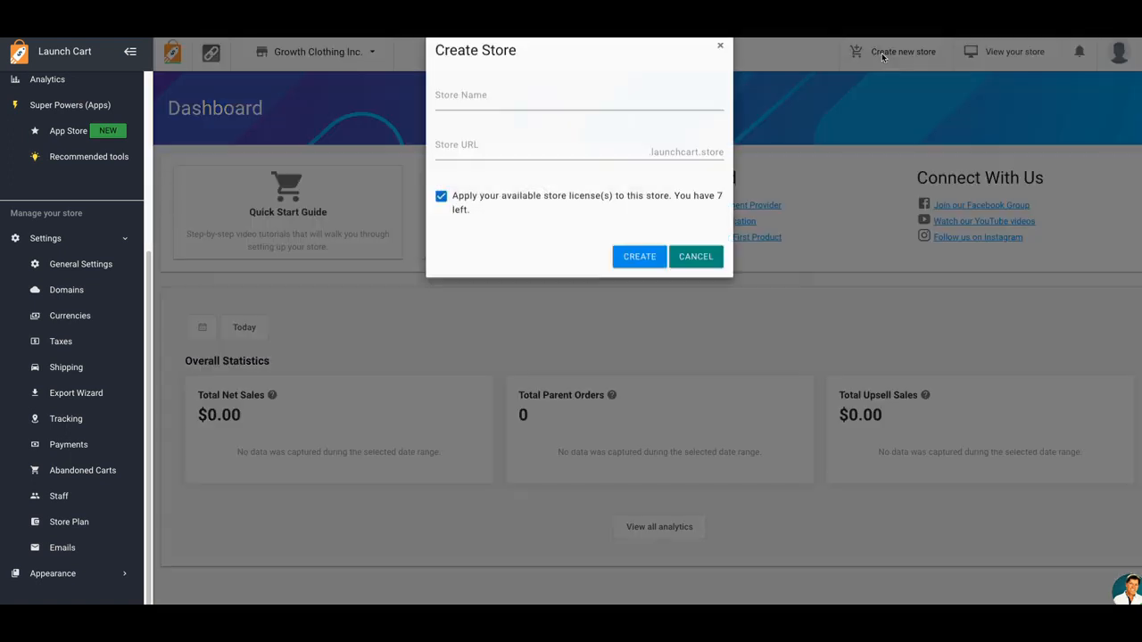
{"action": "left_click", "coordinate": [603, 120]}
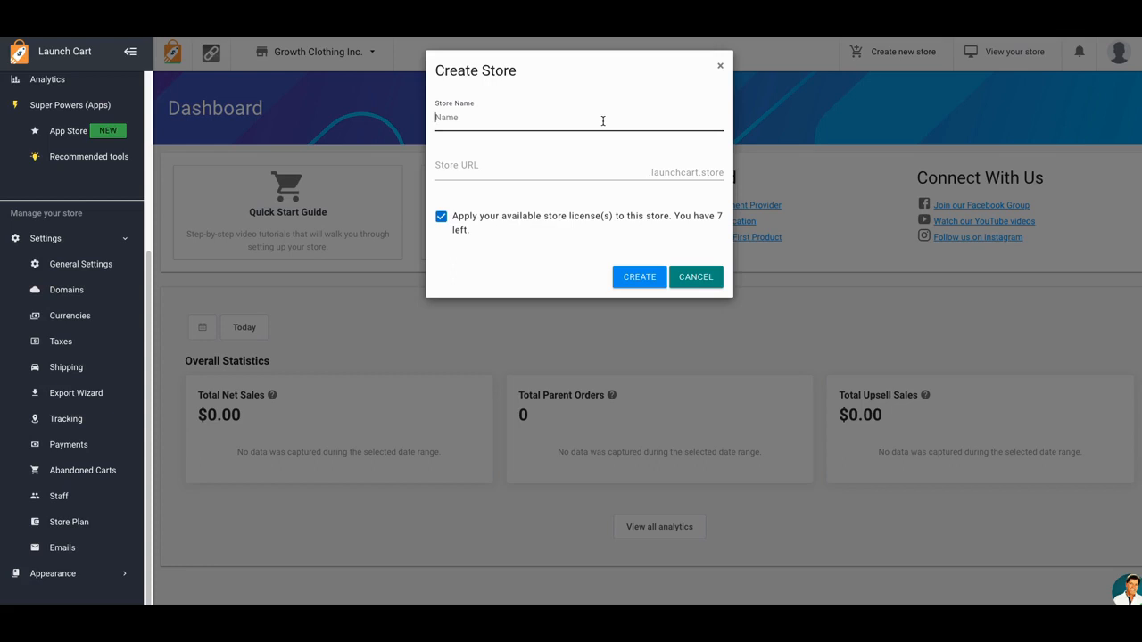
{"action": "type", "text": "Acme Academy2"}
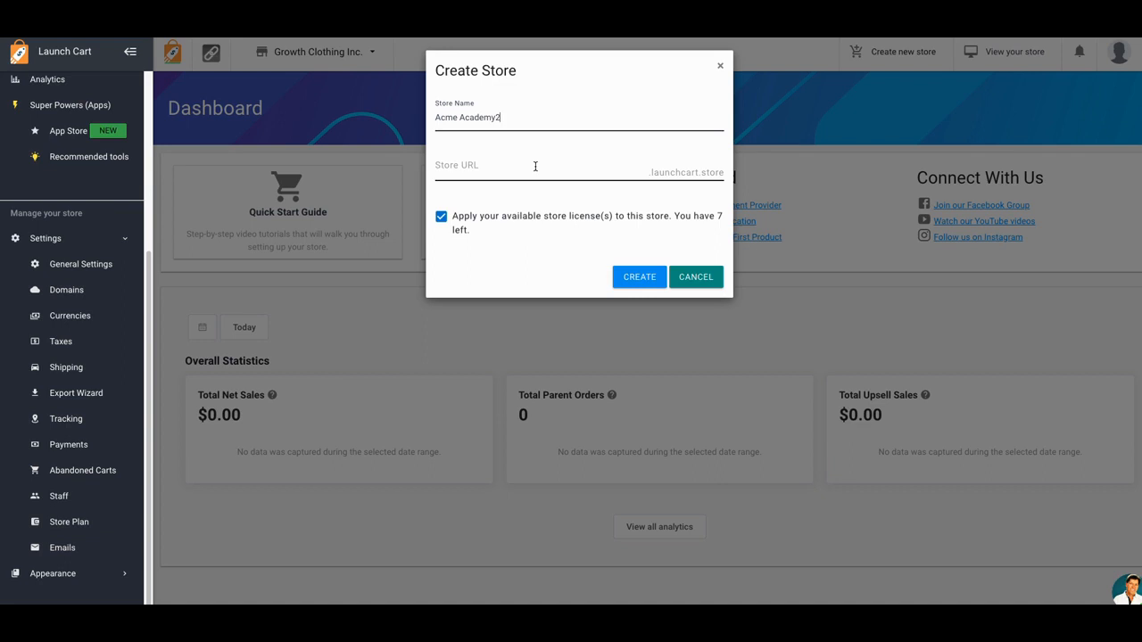
{"action": "left_click", "coordinate": [535, 166]}
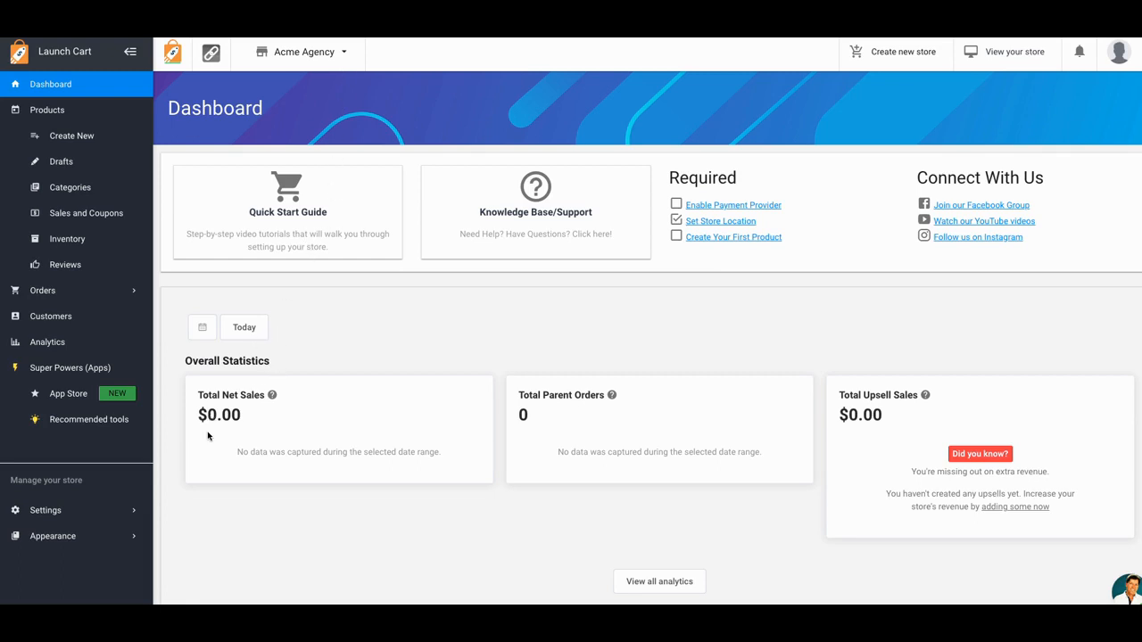
Open the Acme Agency store's staff settings and start adding a new staff member.
{"action": "left_click", "coordinate": [129, 517]}
{"action": "scroll", "coordinate": [132, 518], "scroll_direction": "down", "scroll_amount": 3}
{"action": "scroll", "coordinate": [132, 518], "scroll_direction": "down", "scroll_amount": 4}
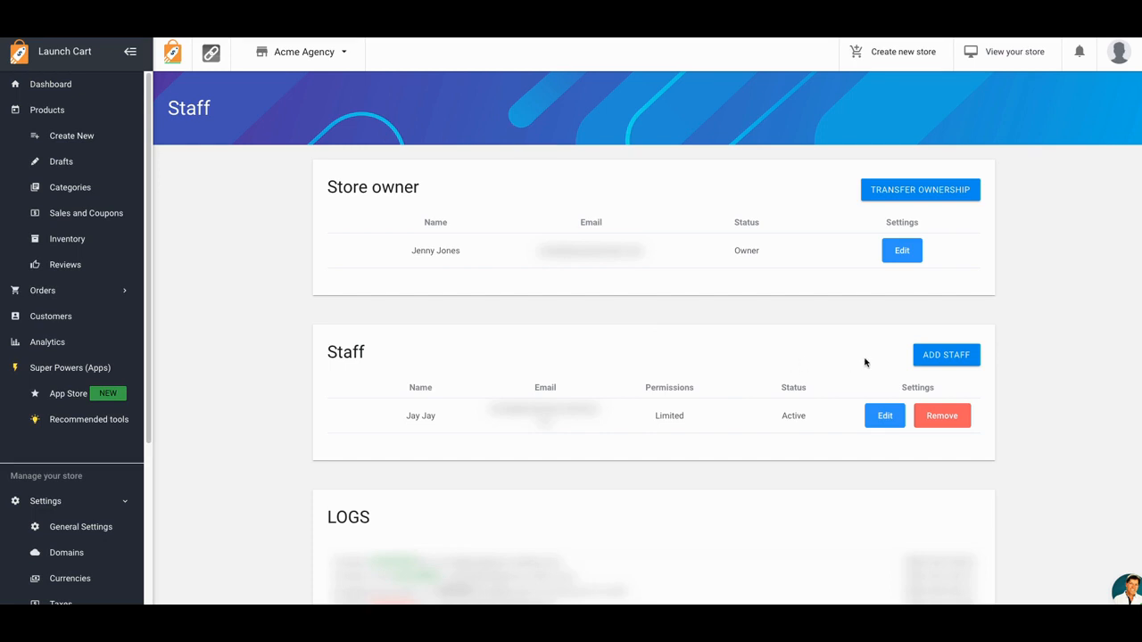
{"action": "left_click", "coordinate": [937, 359]}
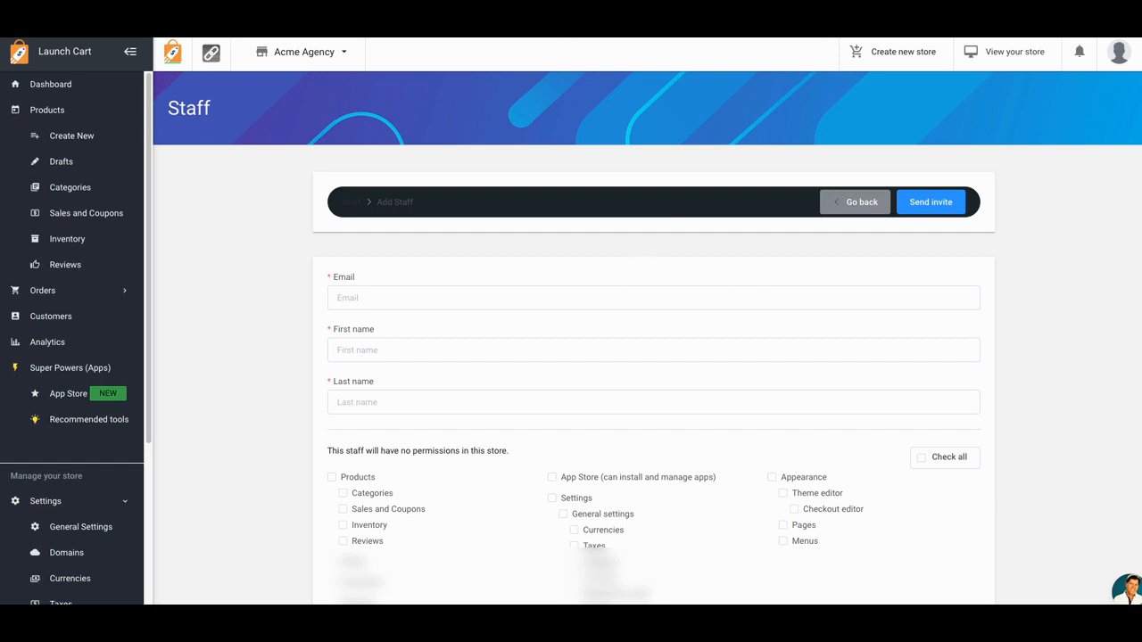
Select all available store permissions for the new staff member.
{"action": "scroll", "coordinate": [708, 260], "scroll_direction": "down", "scroll_amount": 1}
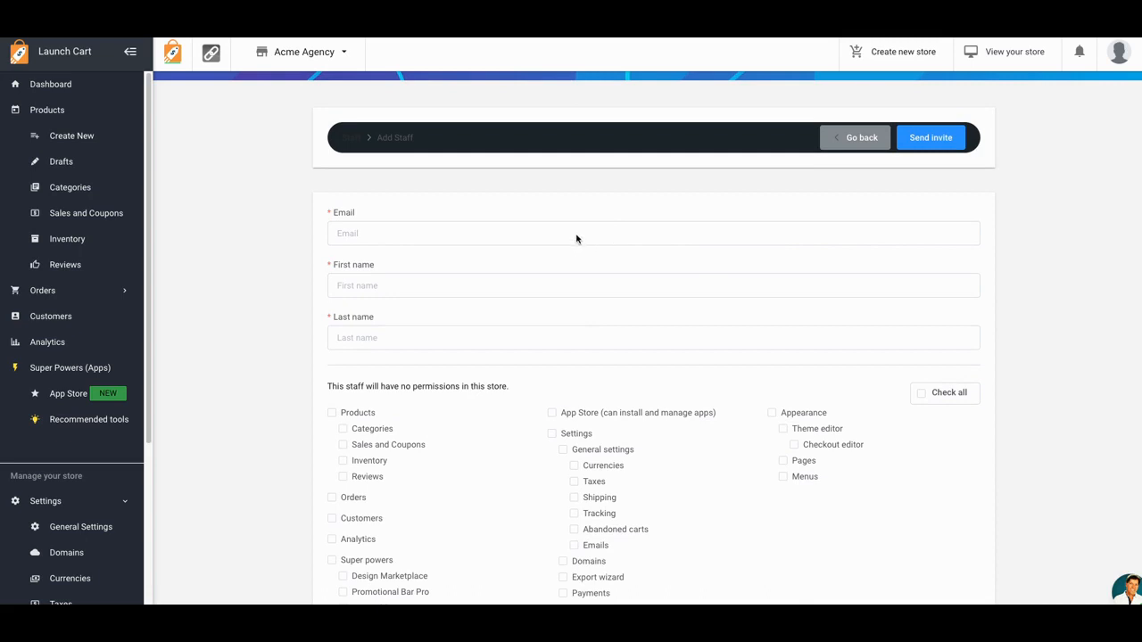
{"action": "scroll", "coordinate": [547, 335], "scroll_direction": "down", "scroll_amount": 1}
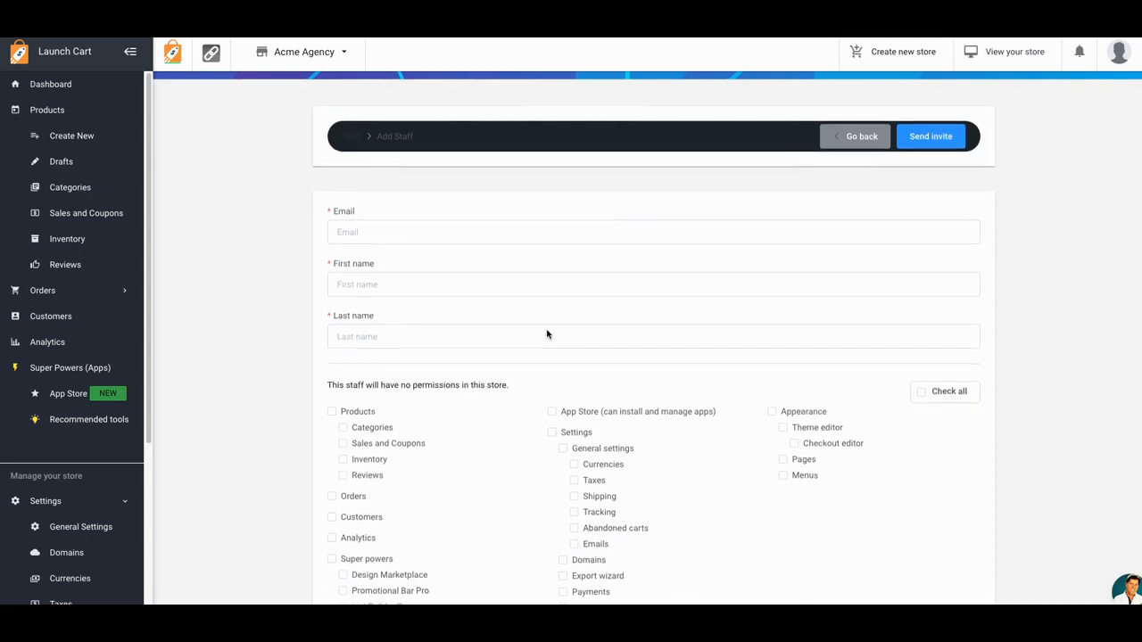
{"action": "scroll", "coordinate": [546, 335], "scroll_direction": "up", "scroll_amount": 1}
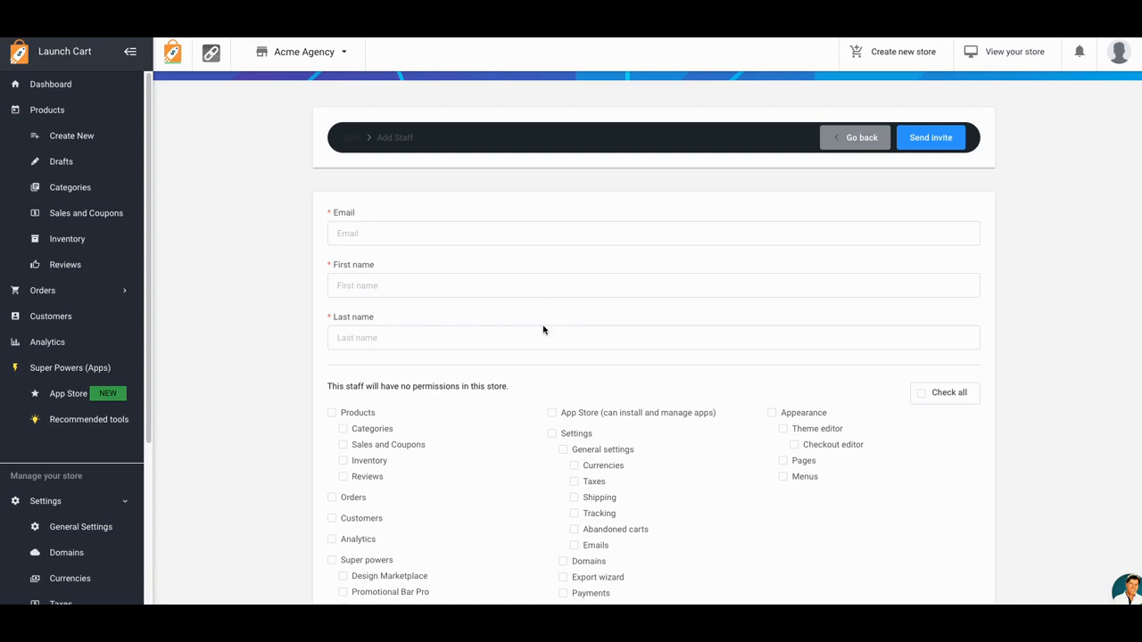
{"action": "scroll", "coordinate": [543, 329], "scroll_direction": "down", "scroll_amount": 1}
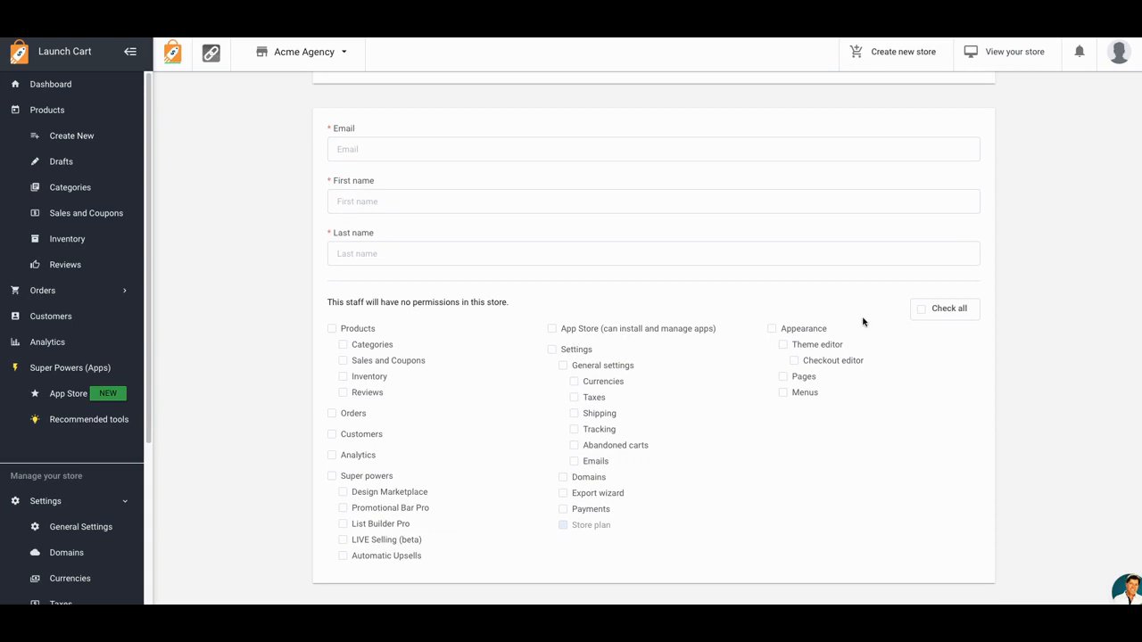
{"action": "left_click", "coordinate": [920, 312]}
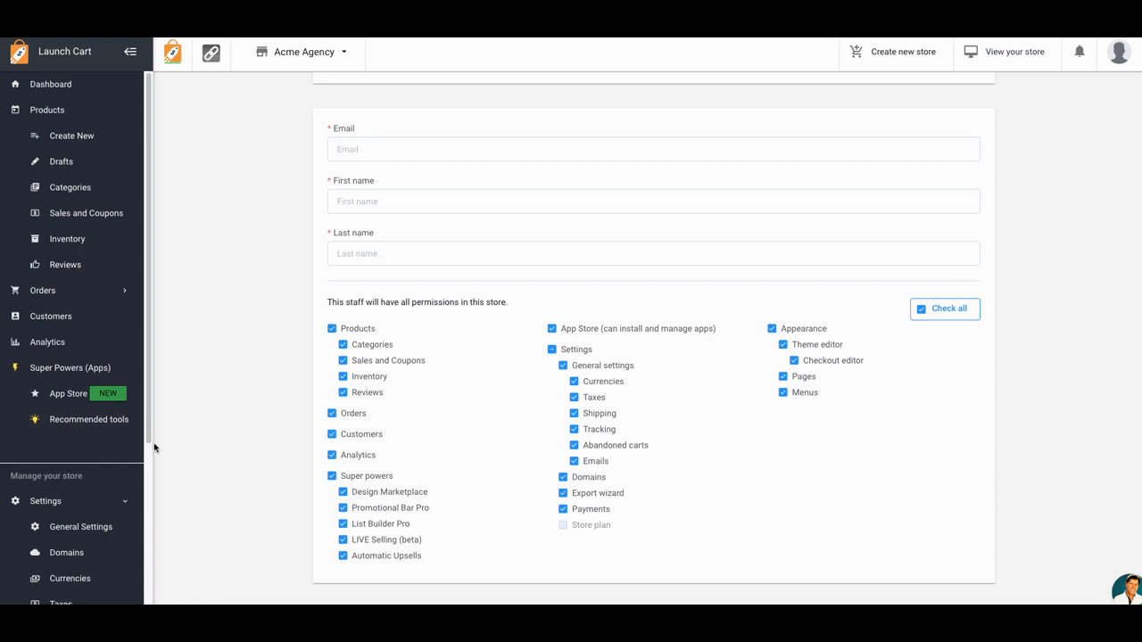
Examine the staff invitation's required contact fields and its full permission list, comparing the permissions with the store's settings sections.
{"action": "scroll", "coordinate": [144, 455], "scroll_direction": "down", "scroll_amount": 3}
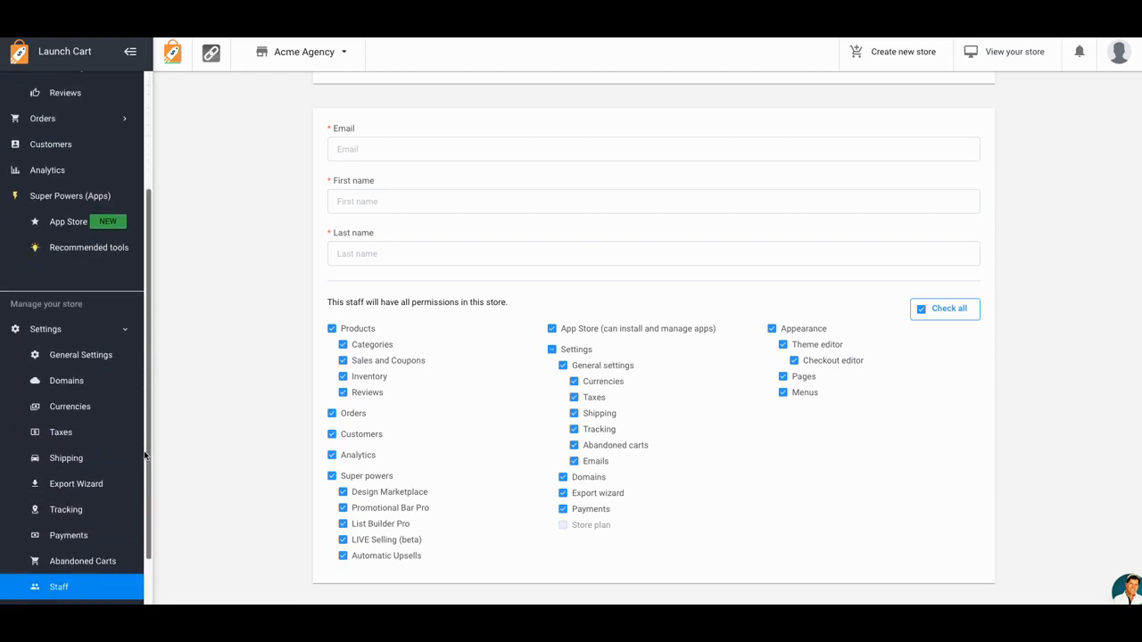
{"action": "scroll", "coordinate": [145, 455], "scroll_direction": "down", "scroll_amount": 2}
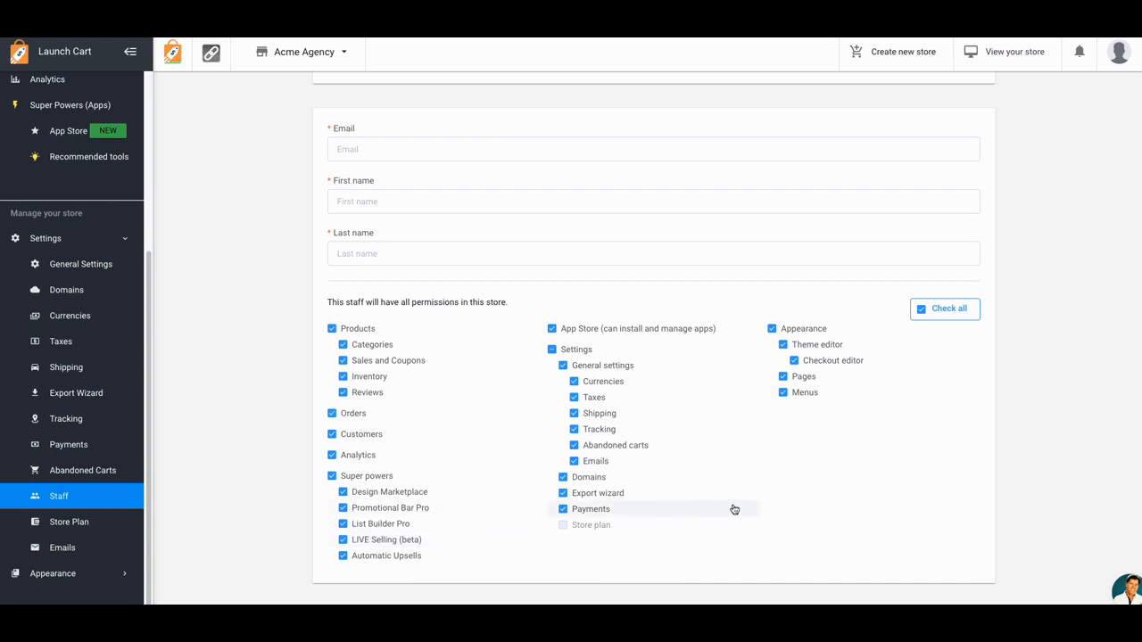
{"action": "scroll", "coordinate": [733, 510], "scroll_direction": "up", "scroll_amount": 1}
{"action": "scroll", "coordinate": [734, 504], "scroll_direction": "up", "scroll_amount": 3}
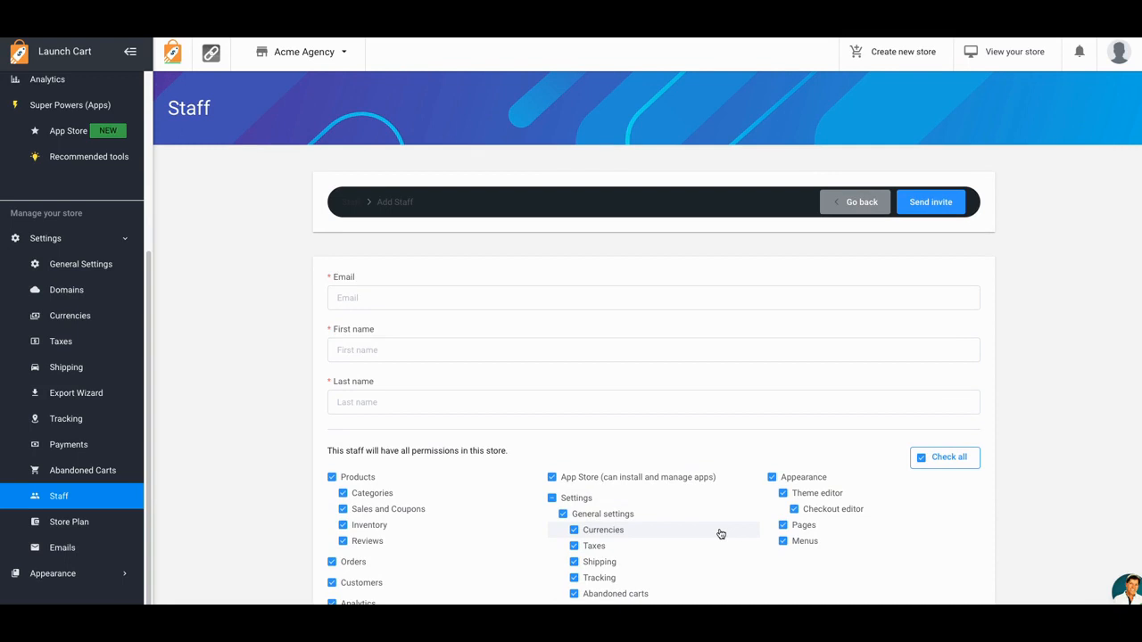
{"action": "scroll", "coordinate": [720, 533], "scroll_direction": "down", "scroll_amount": 2}
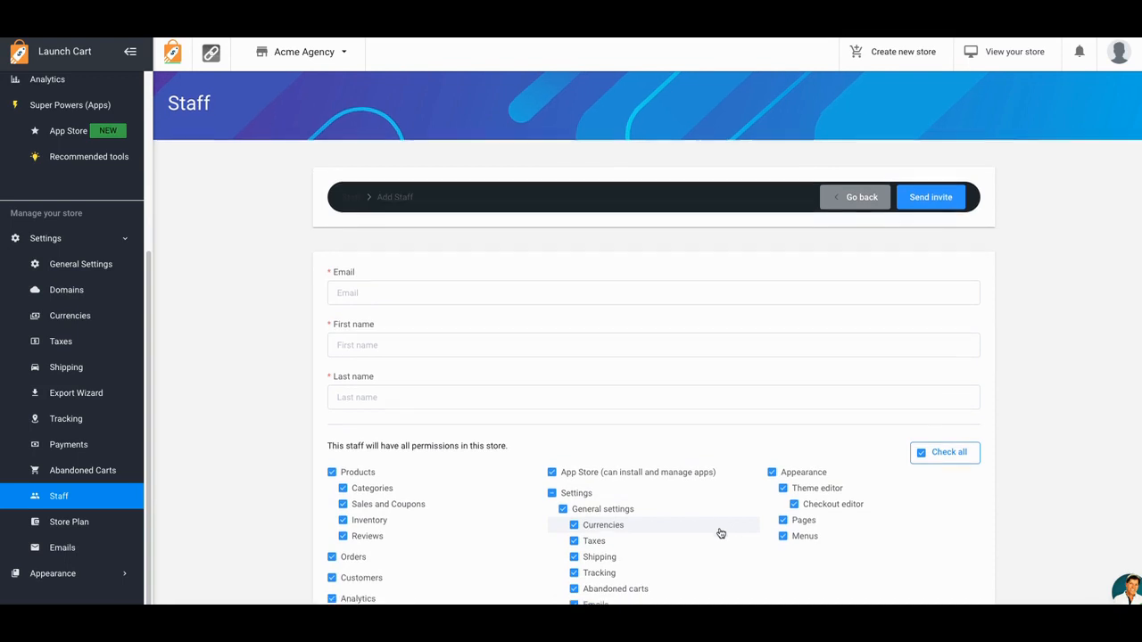
{"action": "scroll", "coordinate": [721, 533], "scroll_direction": "down", "scroll_amount": 2}
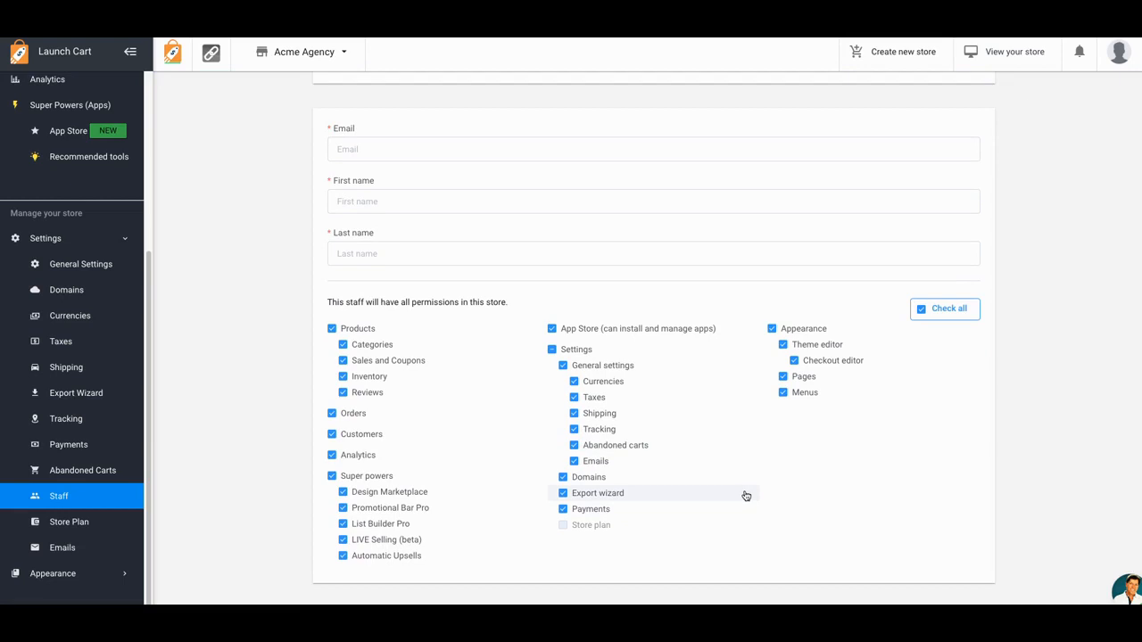
{"action": "scroll", "coordinate": [746, 496], "scroll_direction": "up", "scroll_amount": 3}
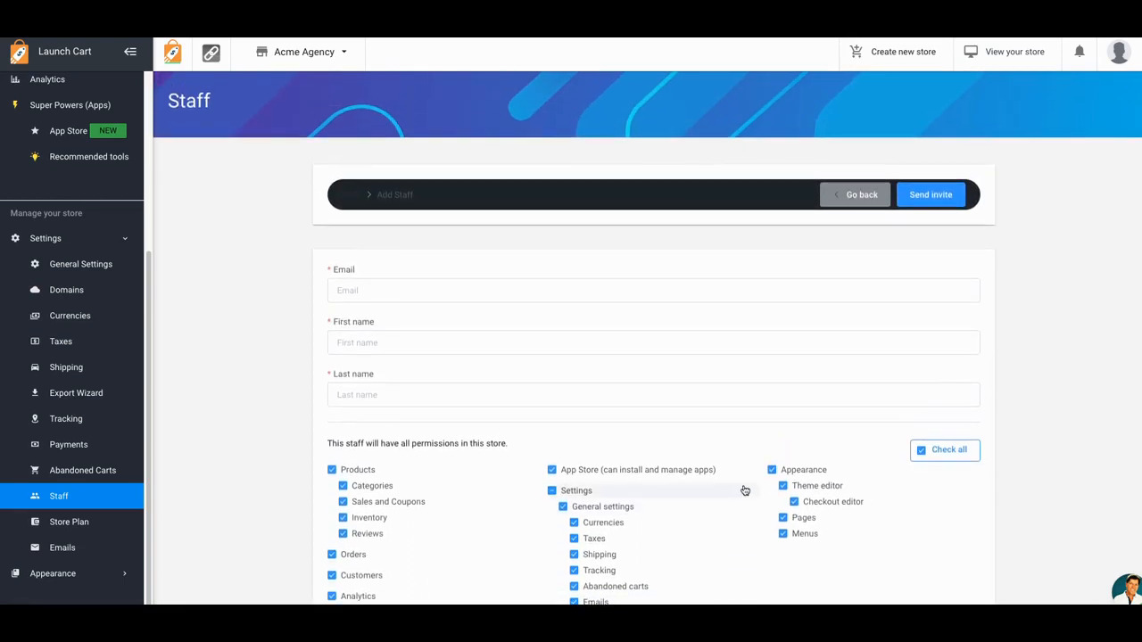
{"action": "scroll", "coordinate": [744, 491], "scroll_direction": "up", "scroll_amount": 1}
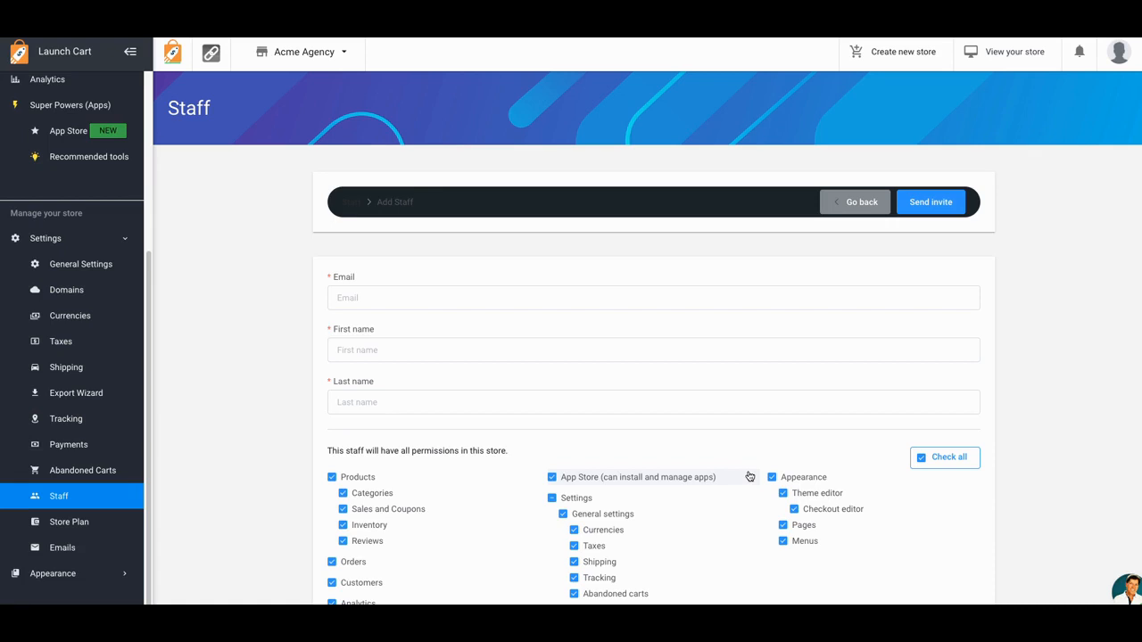
{"action": "scroll", "coordinate": [749, 477], "scroll_direction": "down", "scroll_amount": 2}
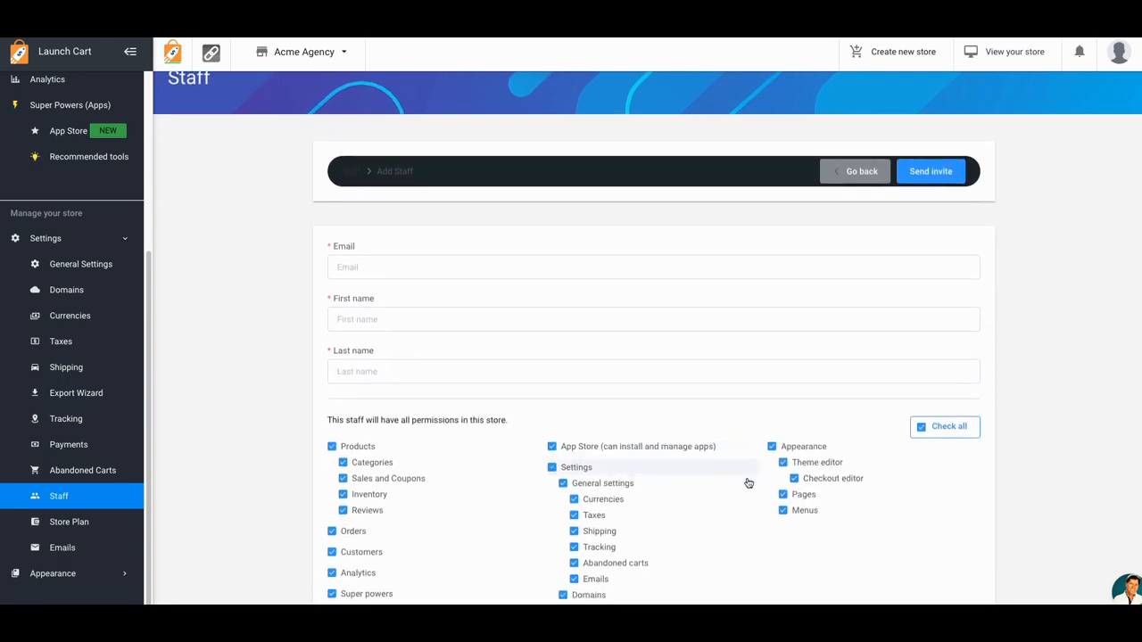
{"action": "scroll", "coordinate": [747, 483], "scroll_direction": "down", "scroll_amount": 3}
{"action": "scroll", "coordinate": [748, 482], "scroll_direction": "down", "scroll_amount": 1}
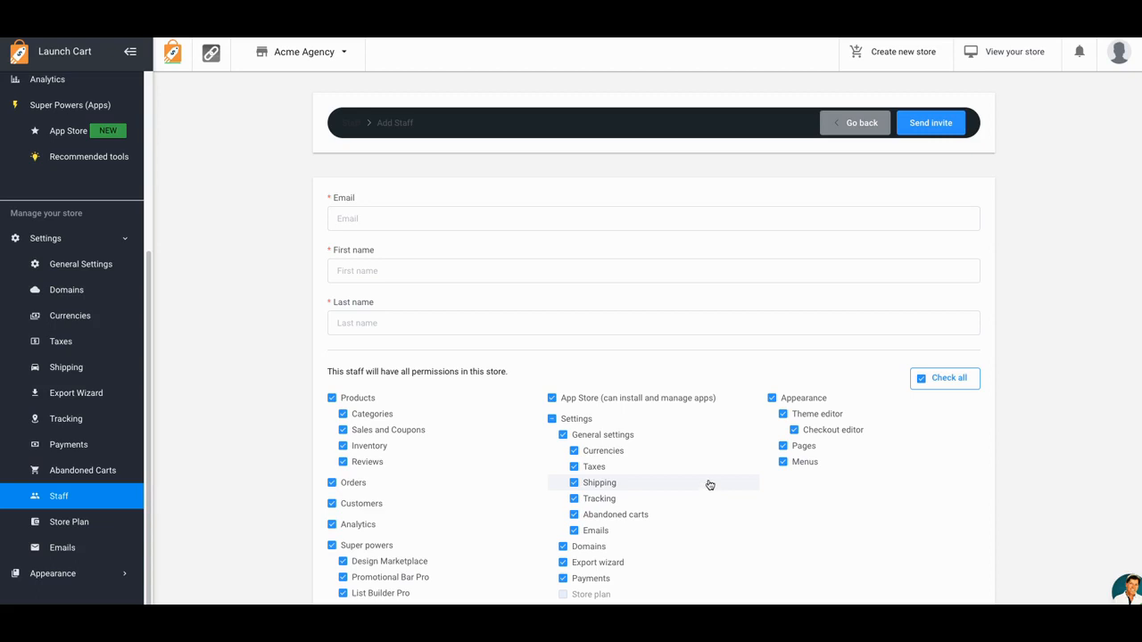
{"action": "scroll", "coordinate": [709, 484], "scroll_direction": "down", "scroll_amount": 2}
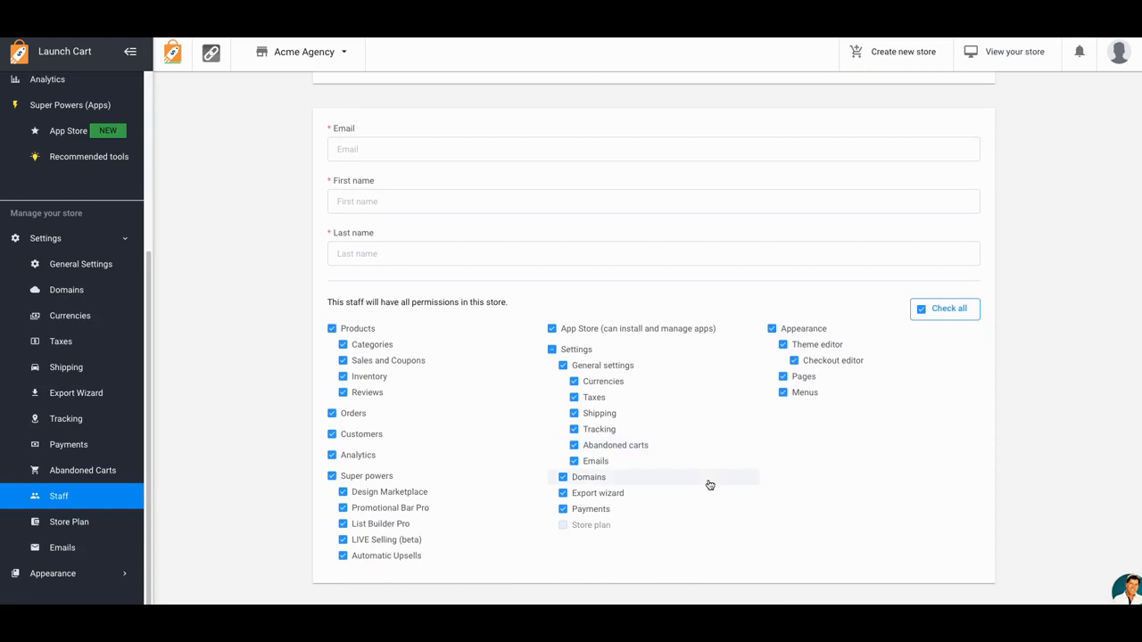
{"action": "scroll", "coordinate": [709, 485], "scroll_direction": "up", "scroll_amount": 2}
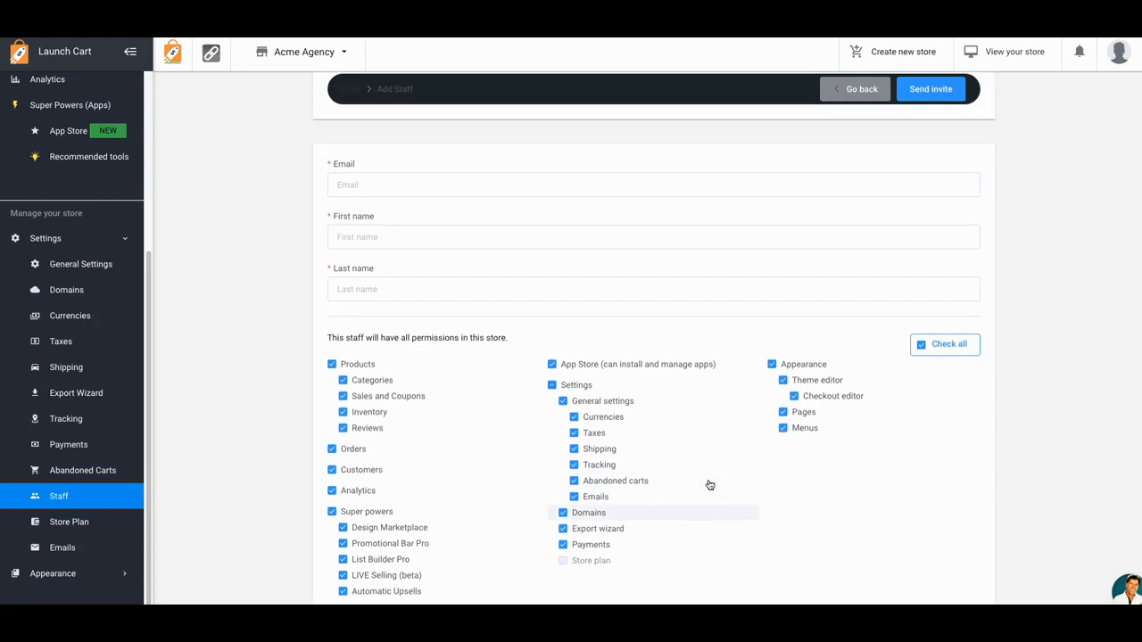
{"action": "scroll", "coordinate": [709, 484], "scroll_direction": "up", "scroll_amount": 2}
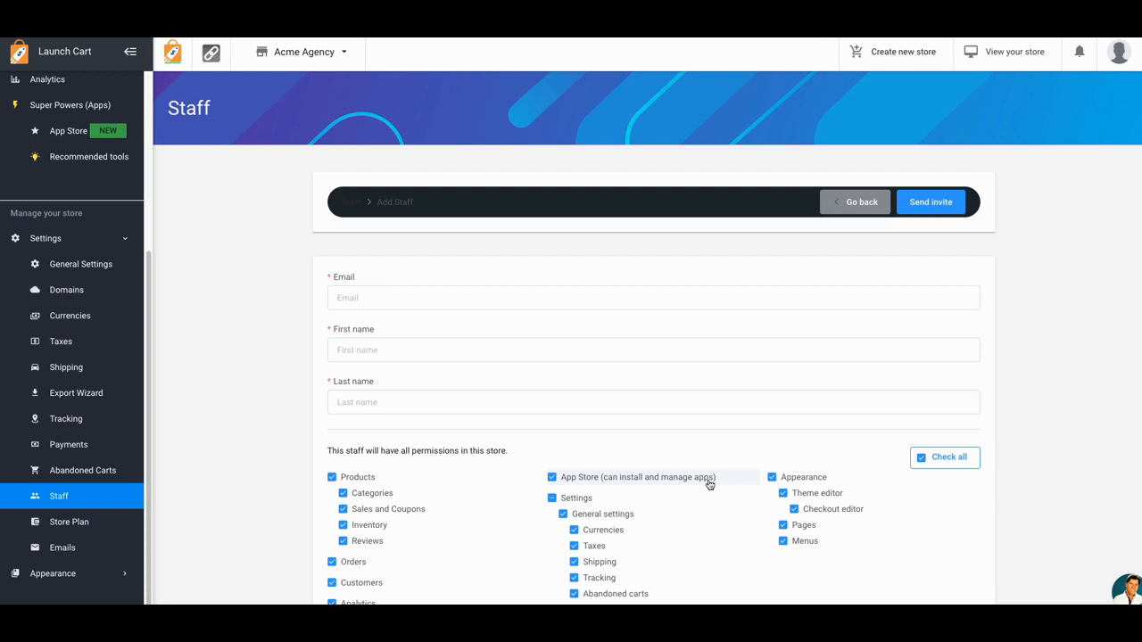
{"action": "scroll", "coordinate": [709, 485], "scroll_direction": "down", "scroll_amount": 1}
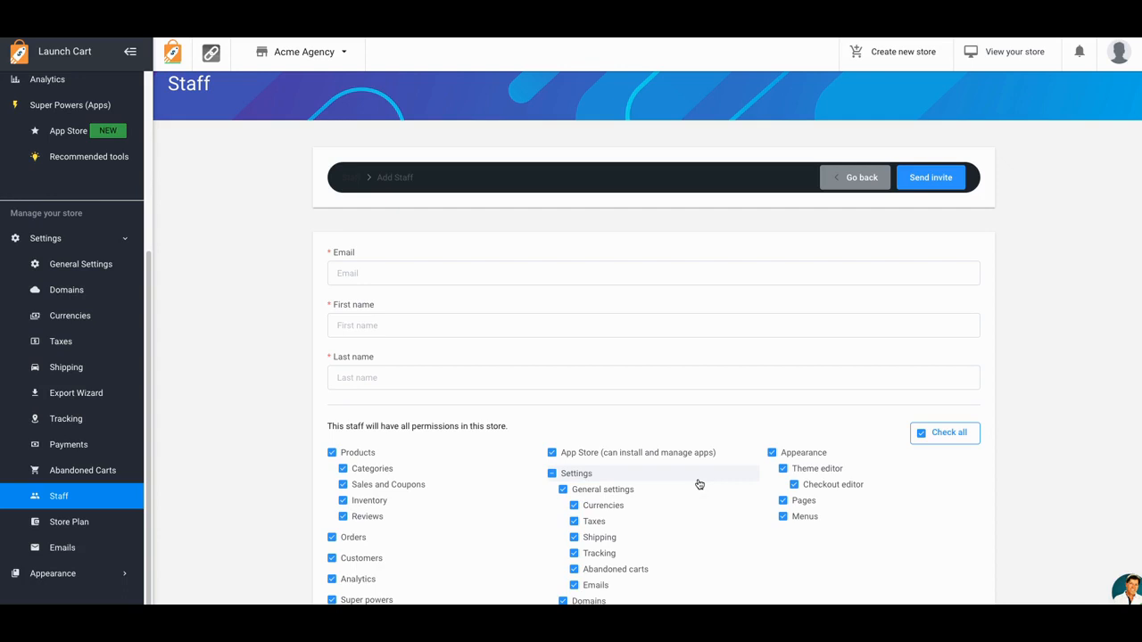
{"action": "scroll", "coordinate": [700, 485], "scroll_direction": "down", "scroll_amount": 2}
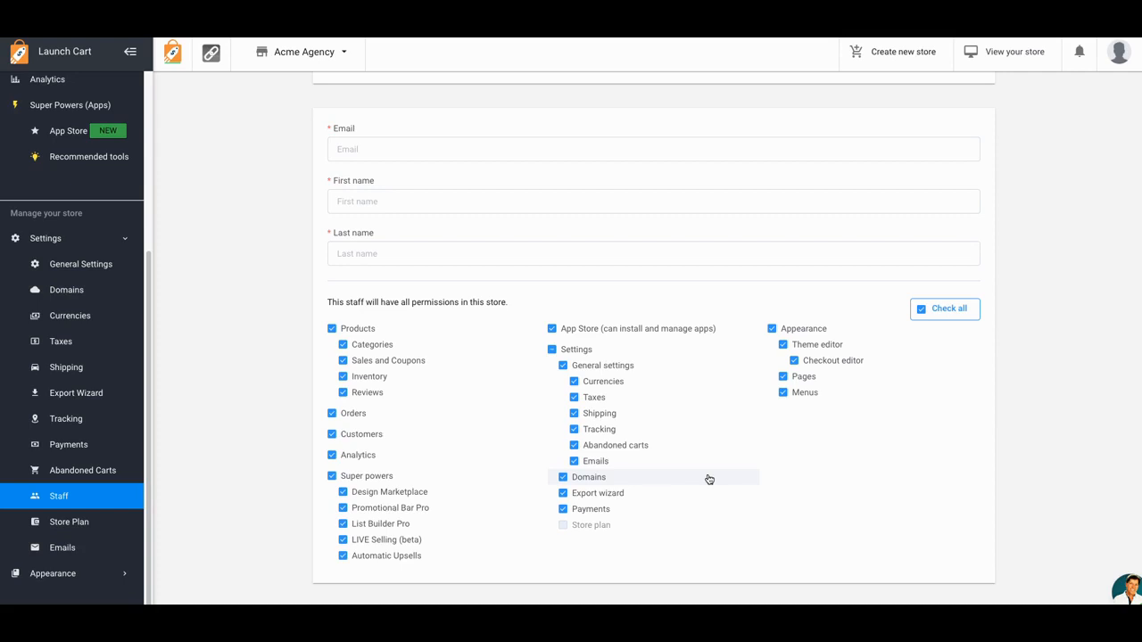
{"action": "scroll", "coordinate": [785, 453], "scroll_direction": "up", "scroll_amount": 2}
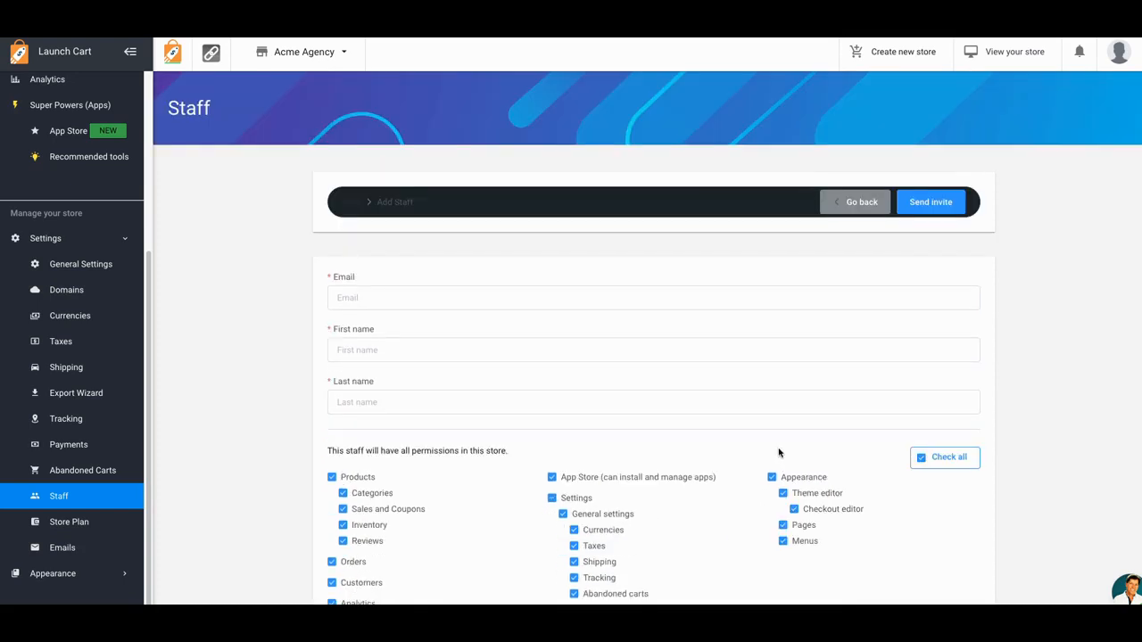
{"action": "scroll", "coordinate": [604, 333], "scroll_direction": "down", "scroll_amount": 1}
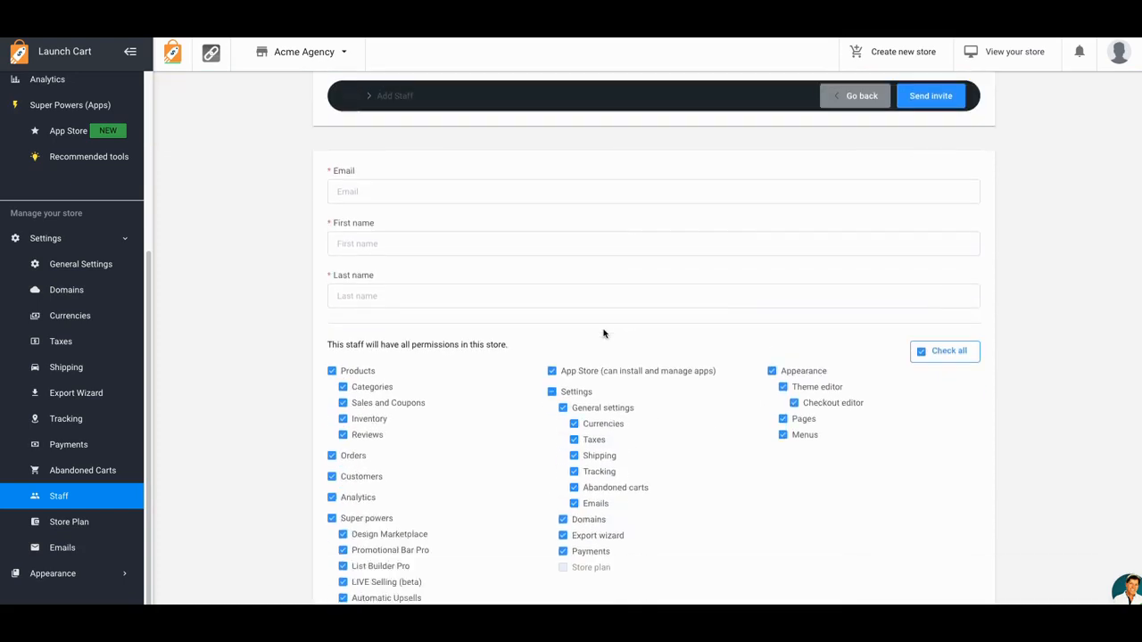
{"action": "scroll", "coordinate": [604, 334], "scroll_direction": "down", "scroll_amount": 1}
{"action": "scroll", "coordinate": [604, 334], "scroll_direction": "up", "scroll_amount": 1}
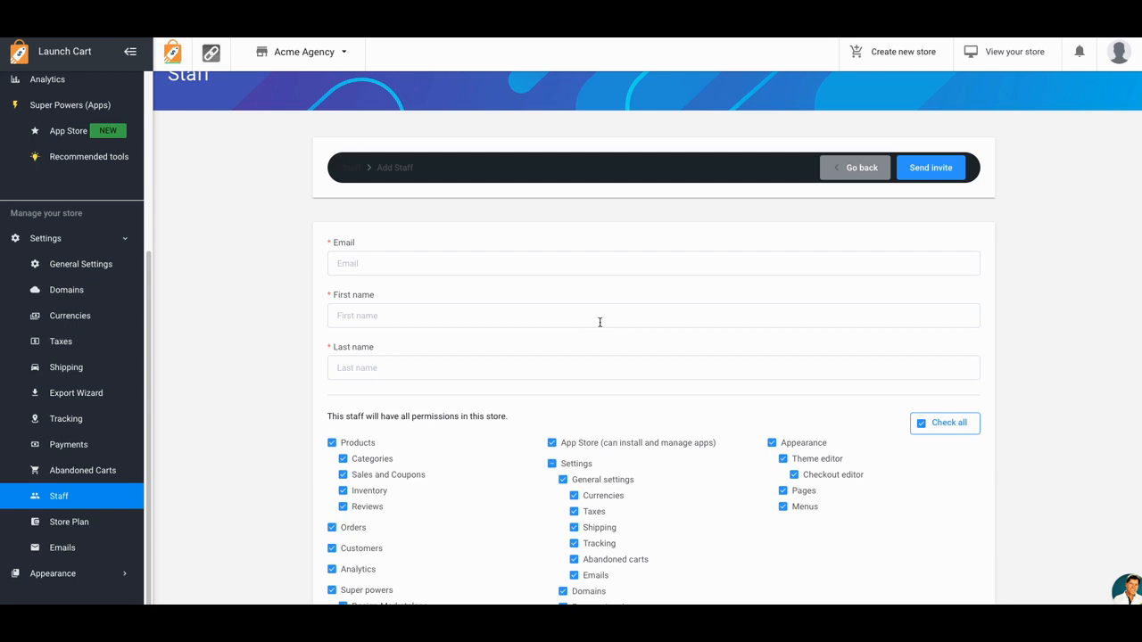
{"action": "scroll", "coordinate": [555, 298], "scroll_direction": "up", "scroll_amount": 1}
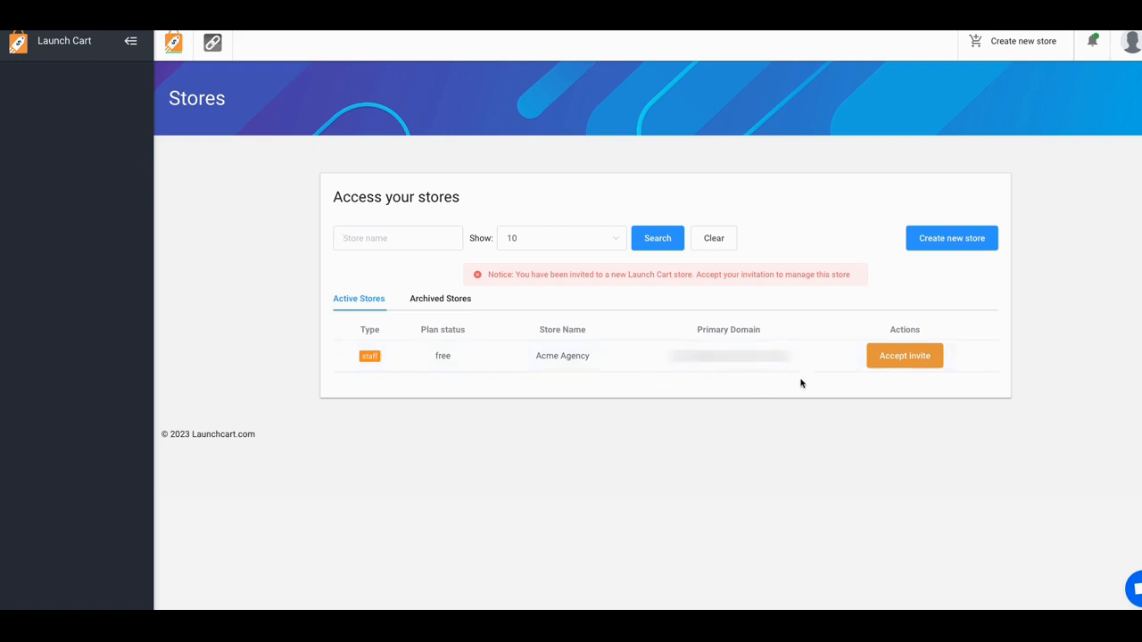
Accept the staff invitation to the Acme Agency store and check the store switcher's list of accessible stores.
{"action": "left_click", "coordinate": [896, 363]}
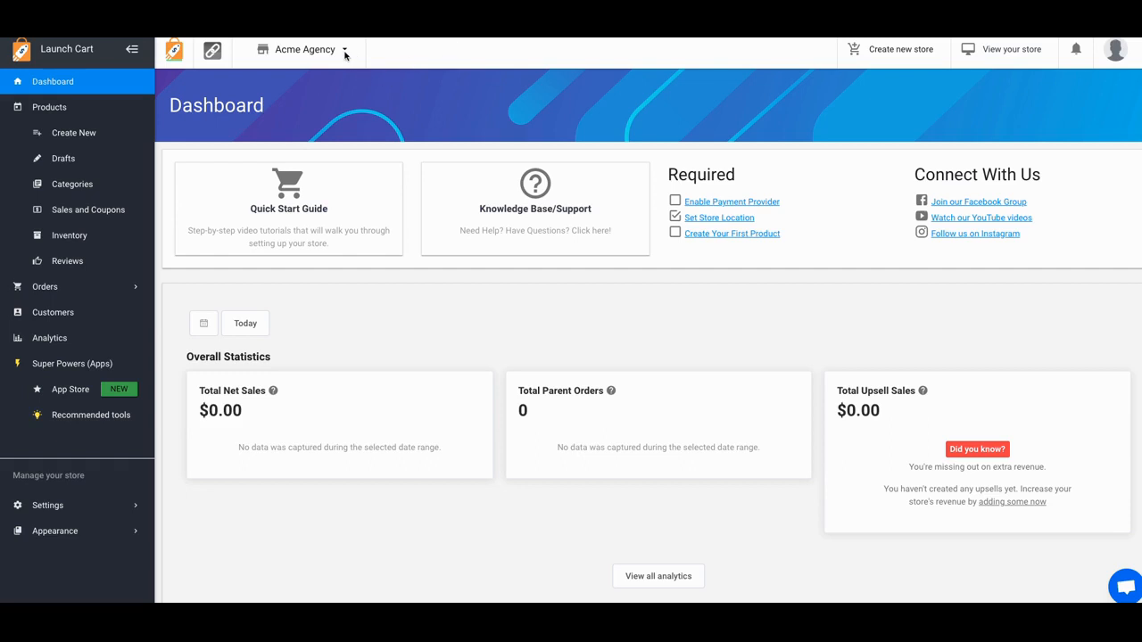
{"action": "left_click", "coordinate": [344, 53]}
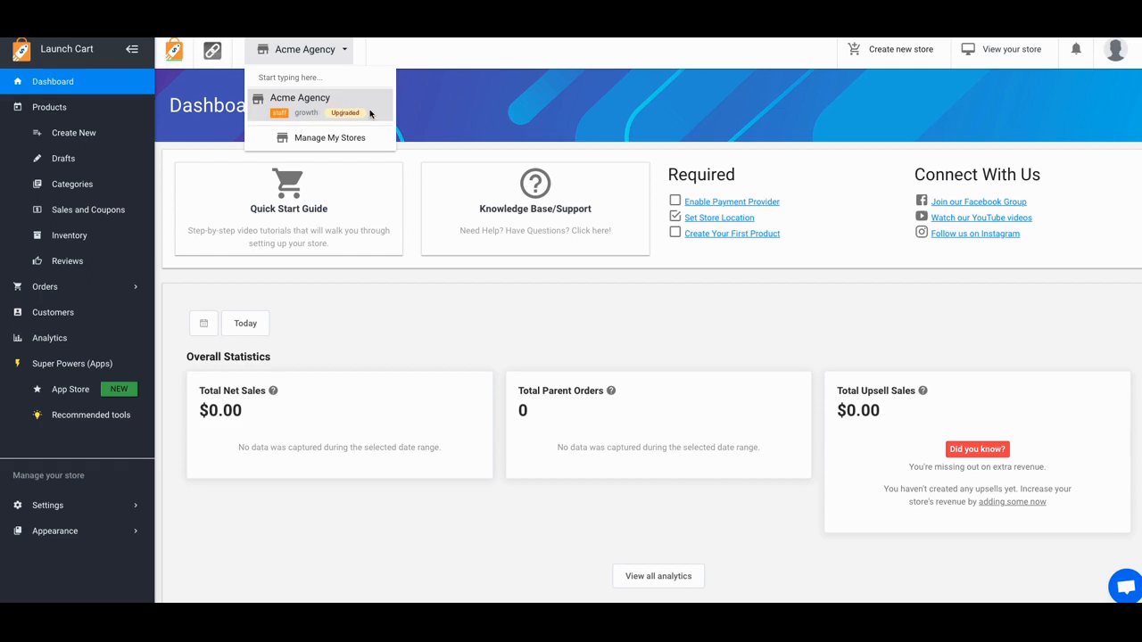
{"action": "left_click", "coordinate": [433, 109]}
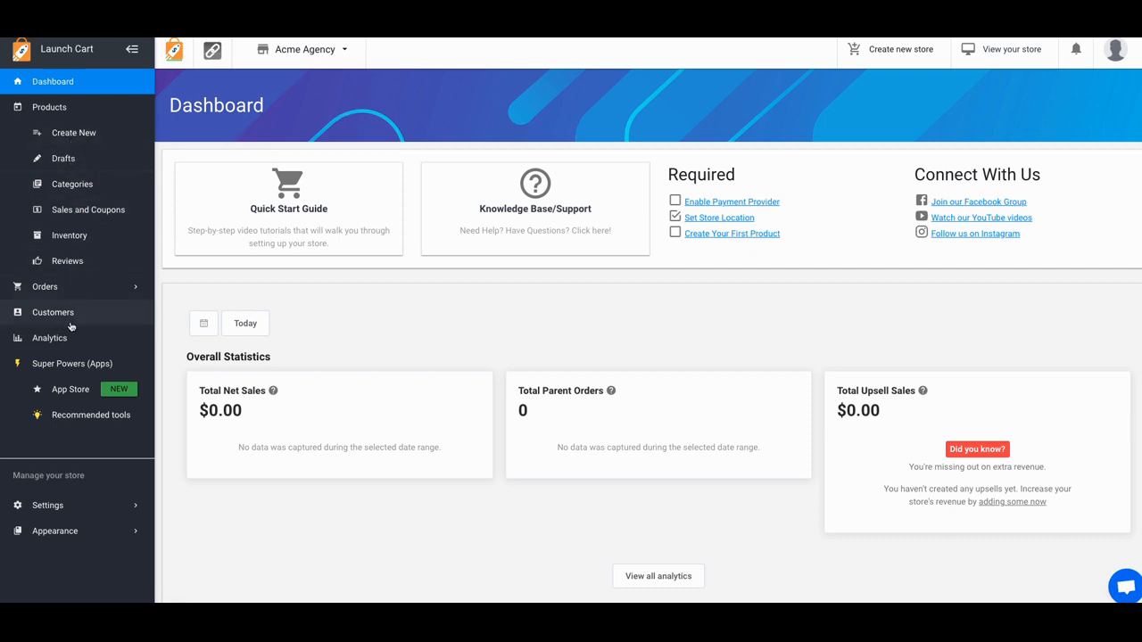
Review the payment providers offered in the store's payment settings and recheck the list of accessible stores.
{"action": "left_click", "coordinate": [132, 510]}
{"action": "scroll", "coordinate": [132, 511], "scroll_direction": "down", "scroll_amount": 4}
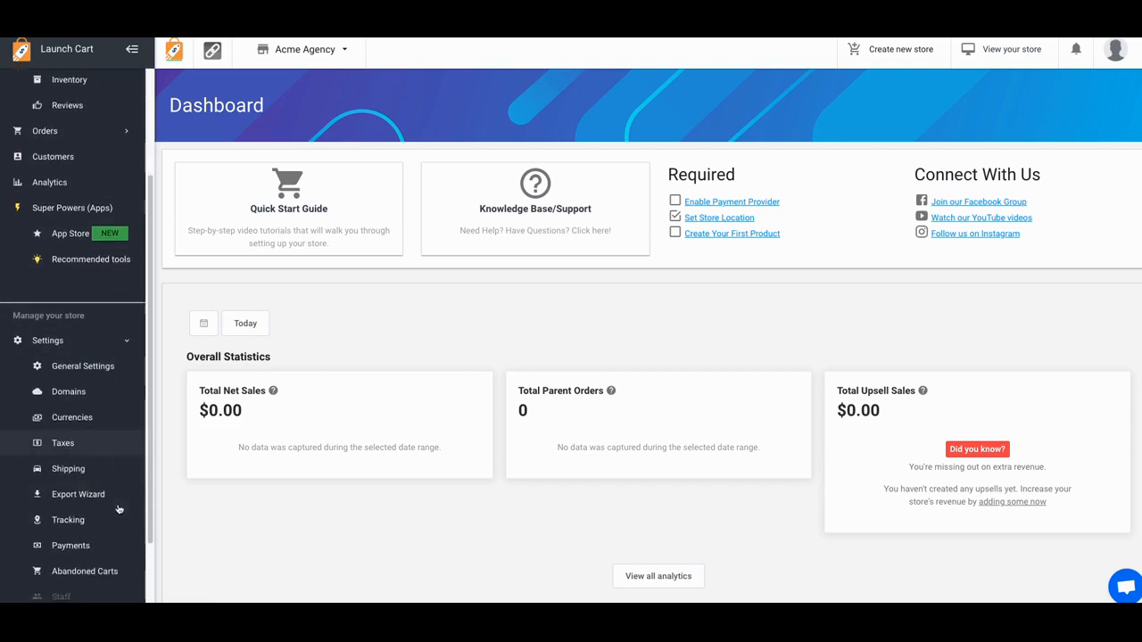
{"action": "left_click", "coordinate": [82, 514]}
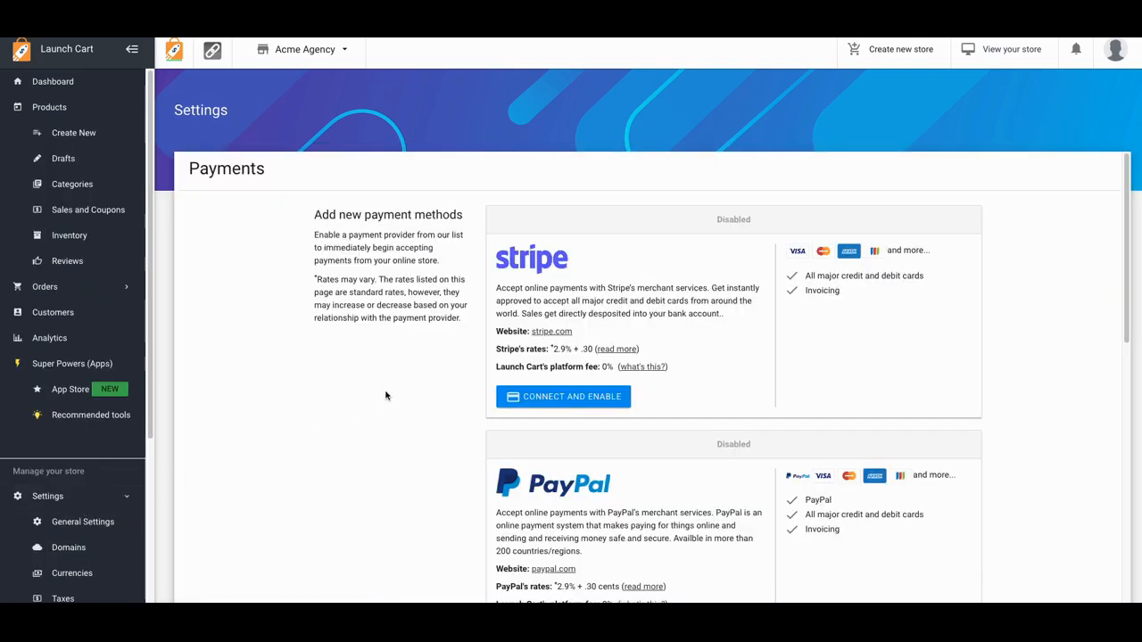
{"action": "scroll", "coordinate": [578, 327], "scroll_direction": "down", "scroll_amount": 3}
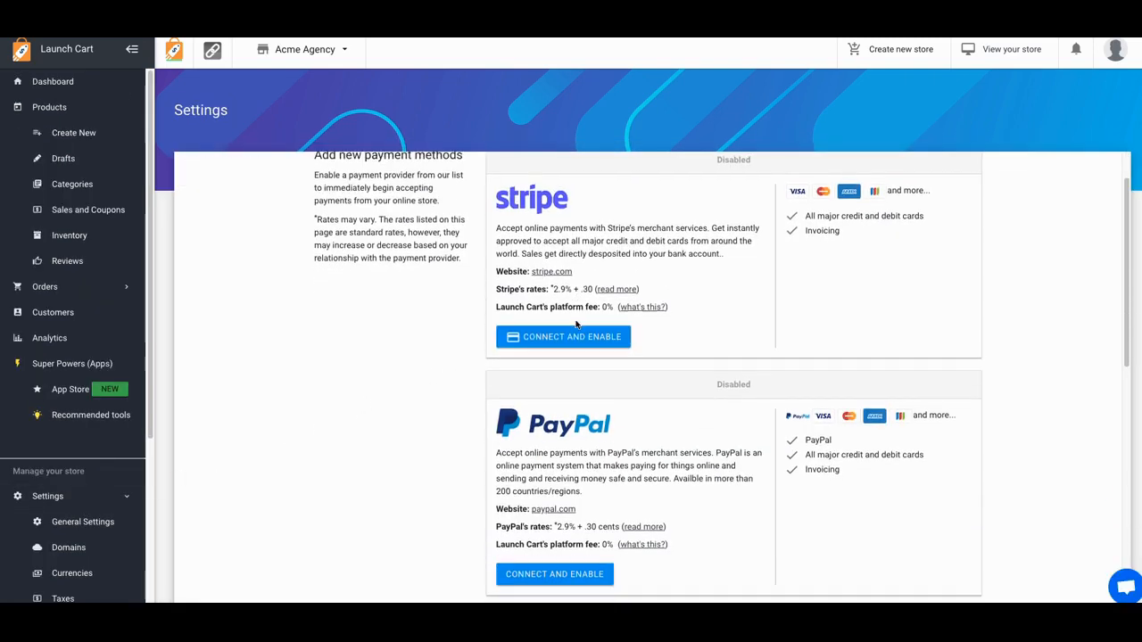
{"action": "scroll", "coordinate": [579, 324], "scroll_direction": "down", "scroll_amount": 2}
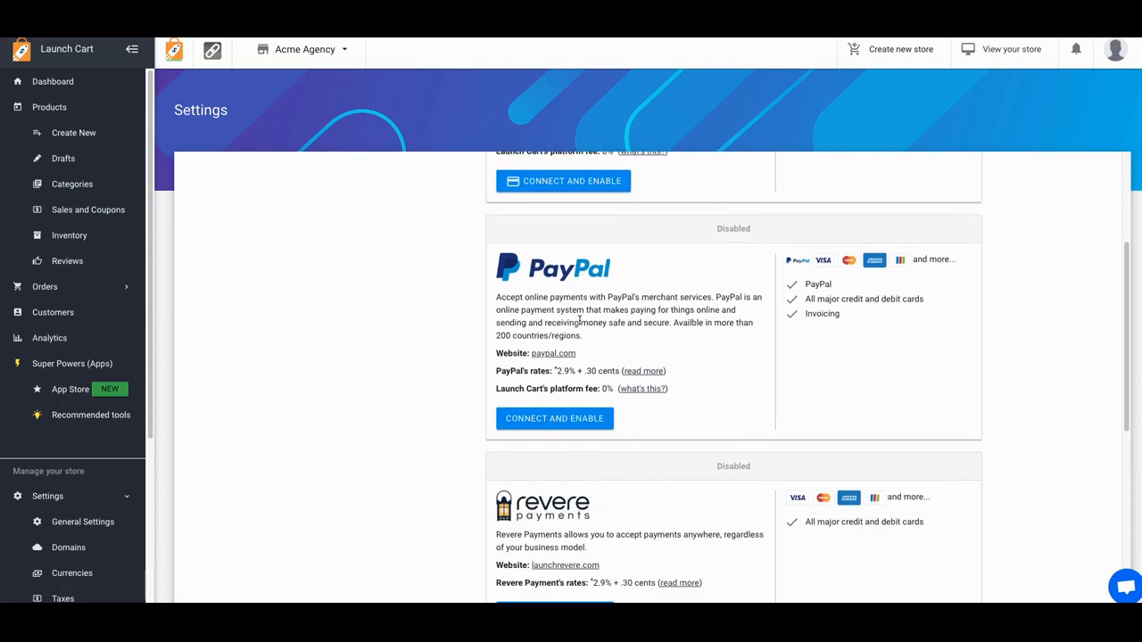
{"action": "scroll", "coordinate": [579, 321], "scroll_direction": "up", "scroll_amount": 4}
{"action": "scroll", "coordinate": [579, 321], "scroll_direction": "up", "scroll_amount": 1}
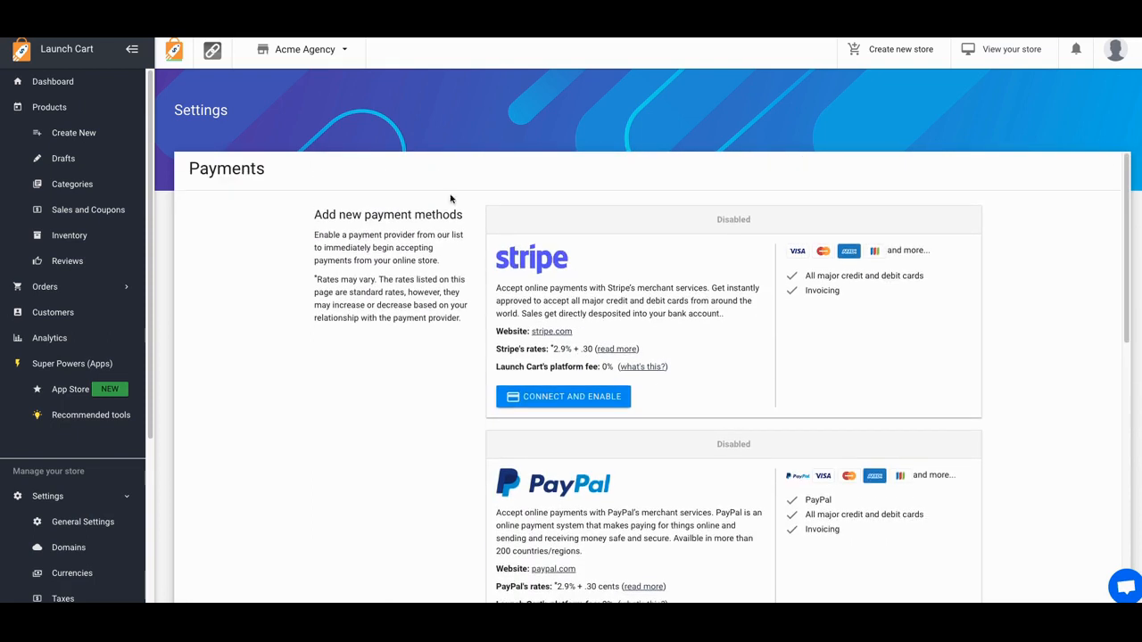
{"action": "left_click", "coordinate": [345, 54]}
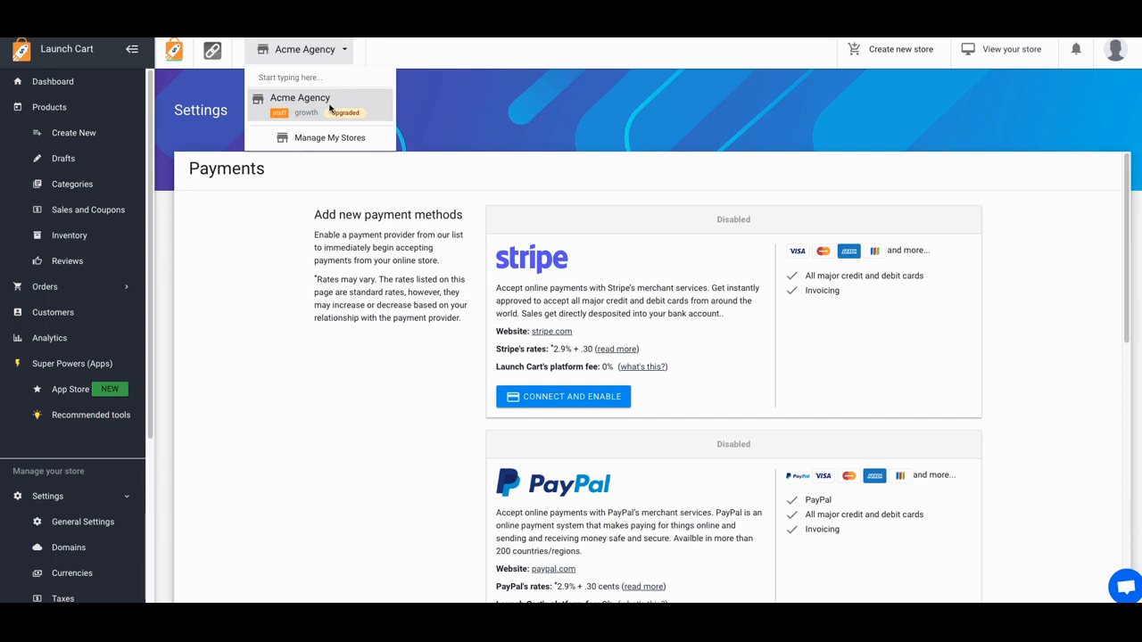
{"action": "left_click", "coordinate": [253, 285]}
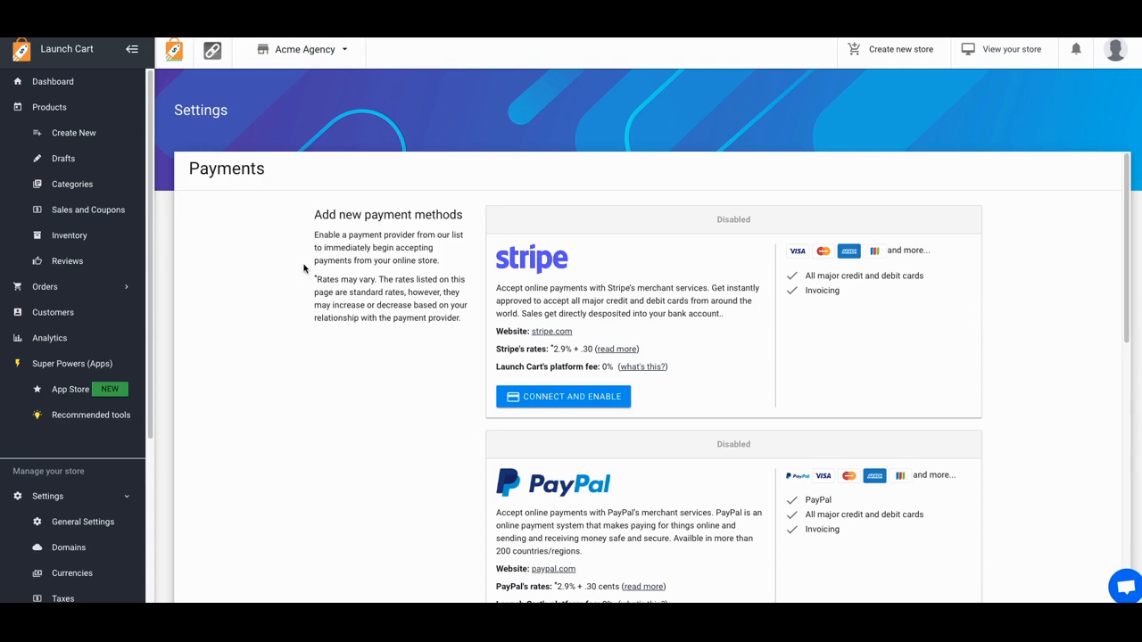
{"action": "scroll", "coordinate": [303, 268], "scroll_direction": "down", "scroll_amount": 2}
{"action": "scroll", "coordinate": [303, 269], "scroll_direction": "down", "scroll_amount": 1}
{"action": "scroll", "coordinate": [303, 268], "scroll_direction": "up", "scroll_amount": 3}
{"action": "scroll", "coordinate": [264, 258], "scroll_direction": "down", "scroll_amount": 1}
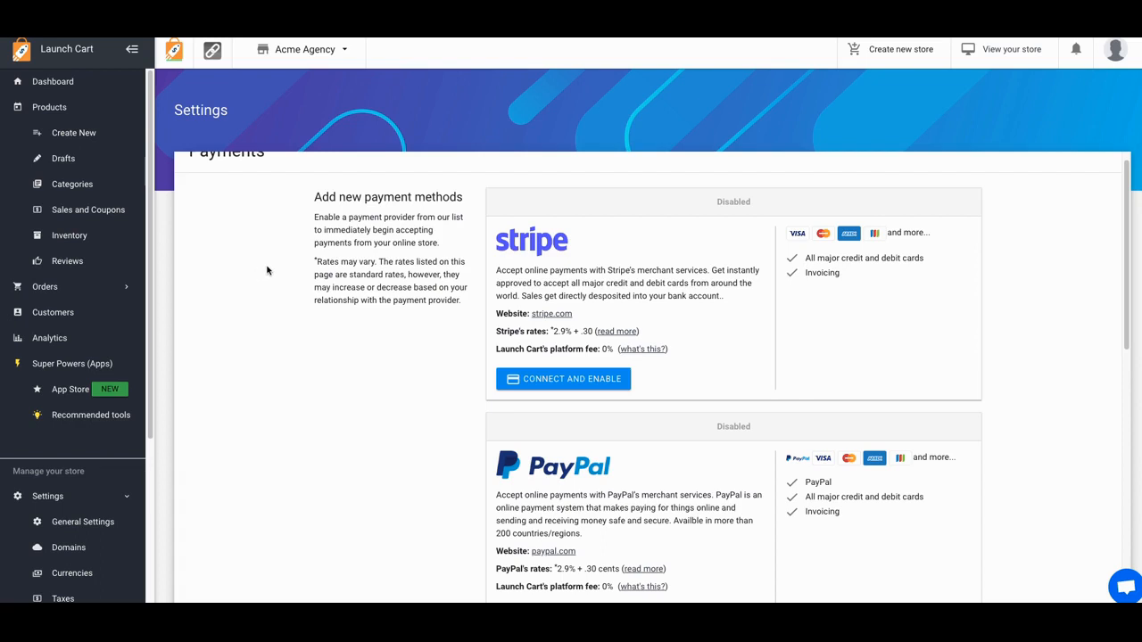
{"action": "scroll", "coordinate": [267, 271], "scroll_direction": "down", "scroll_amount": 2}
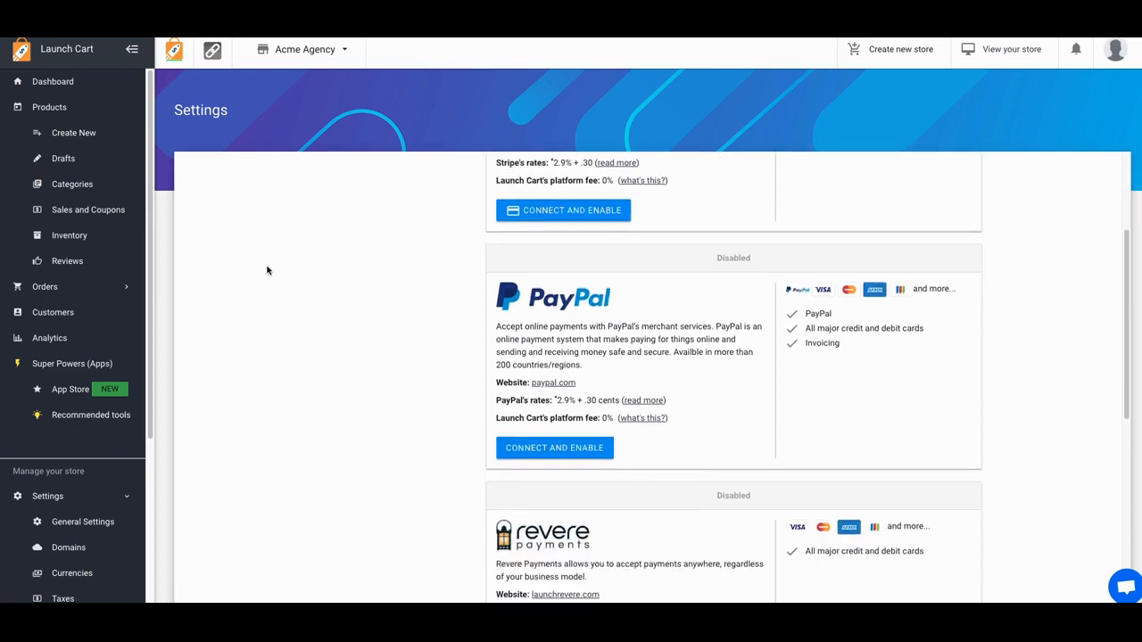
{"action": "scroll", "coordinate": [266, 270], "scroll_direction": "up", "scroll_amount": 2}
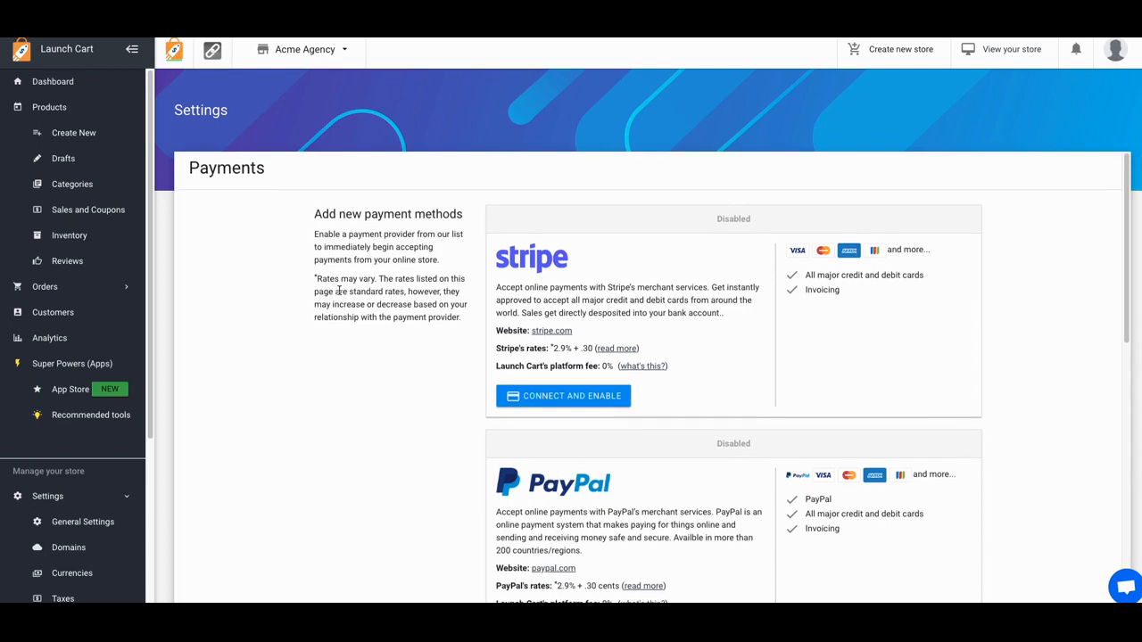
{"action": "scroll", "coordinate": [339, 291], "scroll_direction": "down", "scroll_amount": 1}
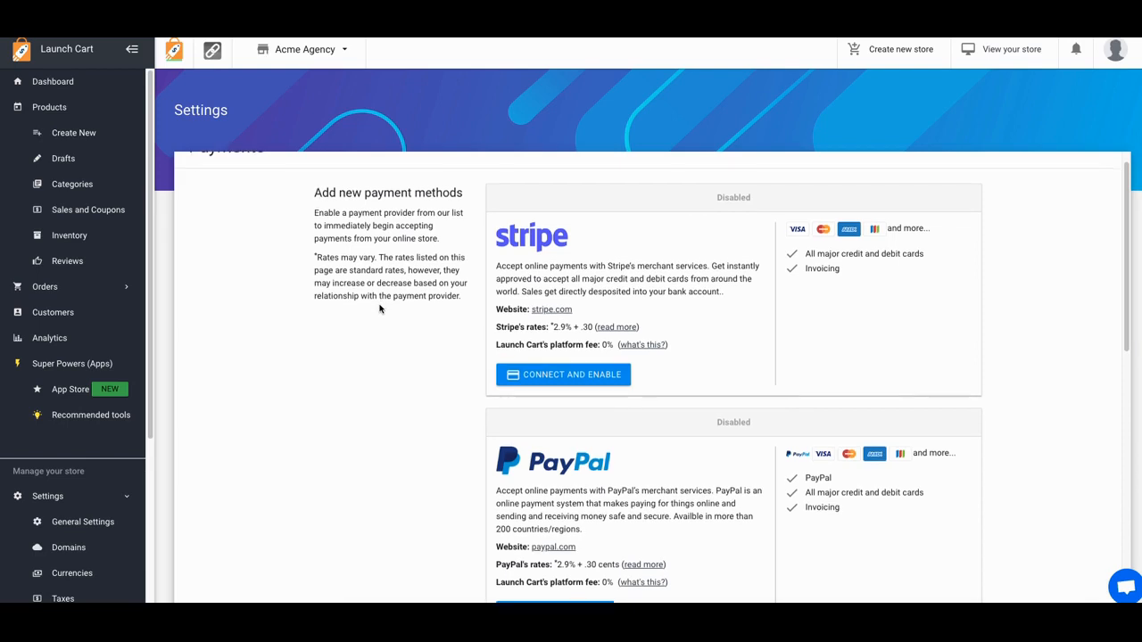
{"action": "scroll", "coordinate": [380, 309], "scroll_direction": "down", "scroll_amount": 1}
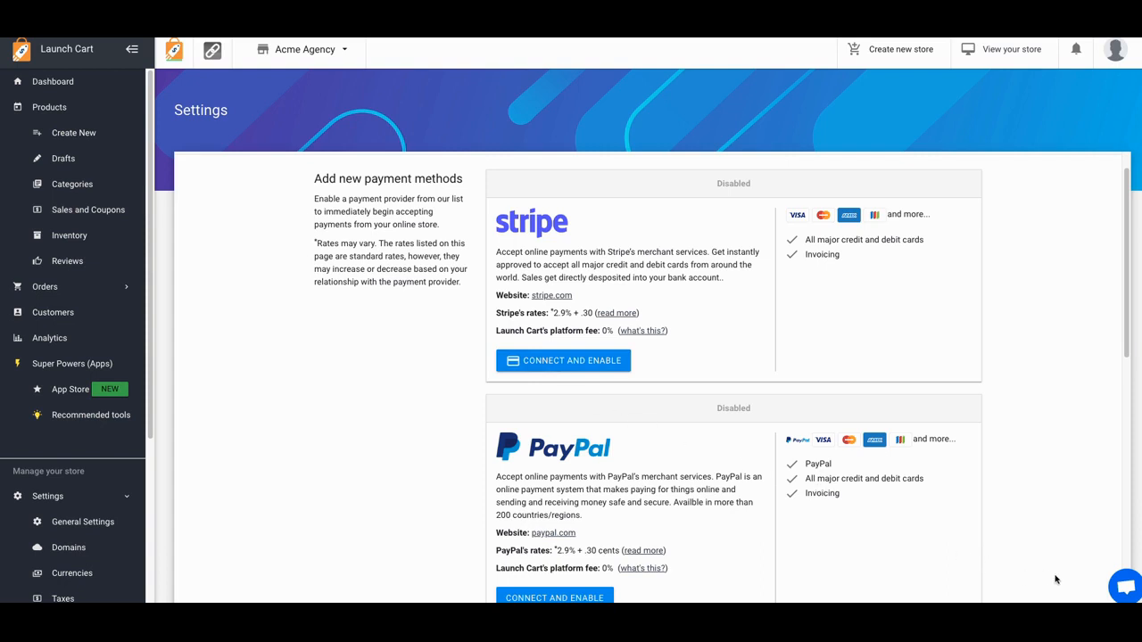
View the Launch Cart support chat available to staff and close it again.
{"action": "left_click", "coordinate": [1124, 589]}
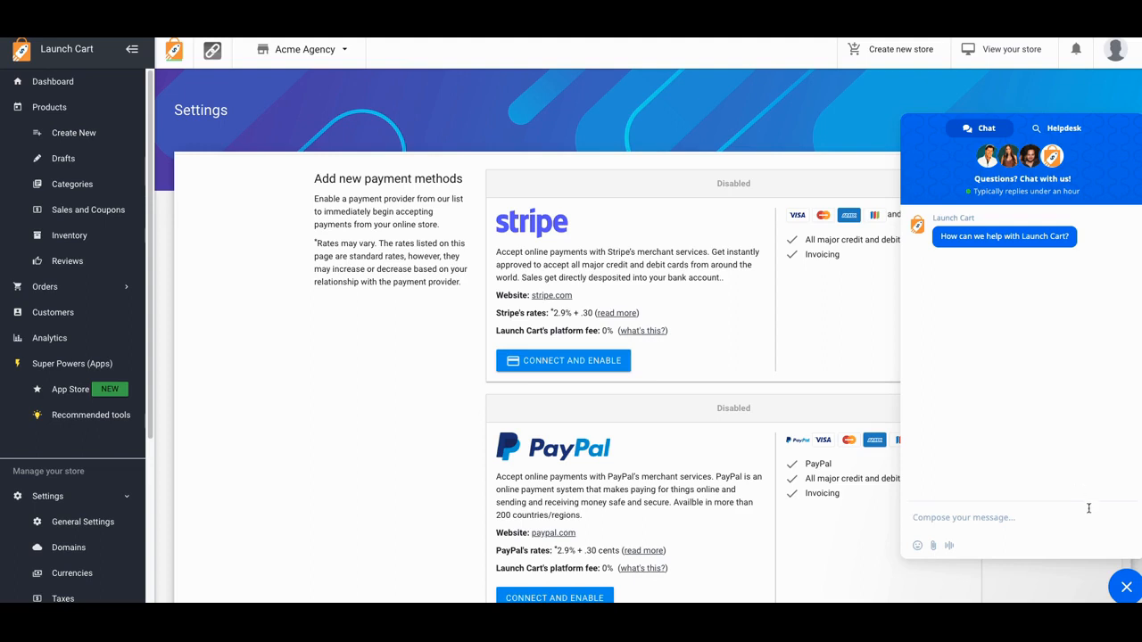
{"action": "left_click", "coordinate": [1126, 586]}
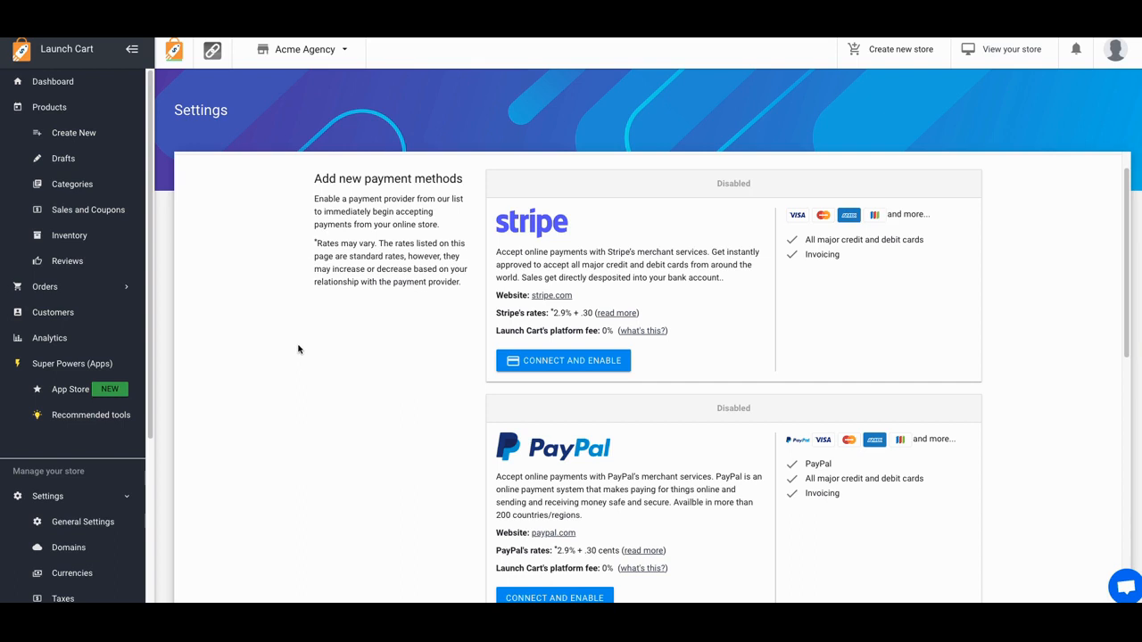
{"action": "scroll", "coordinate": [298, 349], "scroll_direction": "down", "scroll_amount": 1}
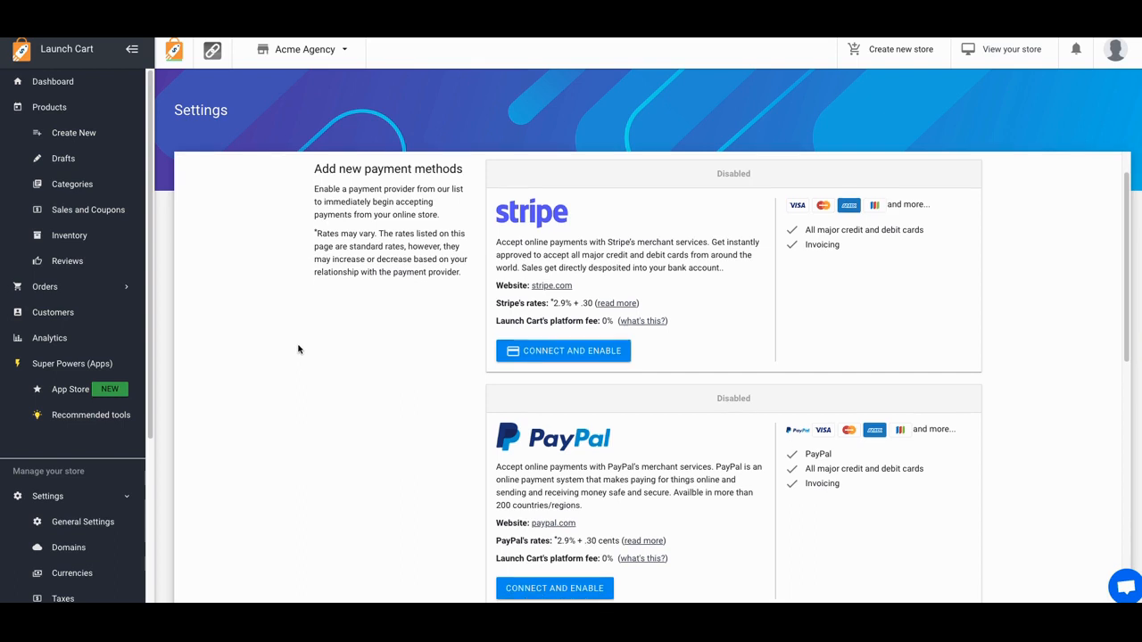
{"action": "scroll", "coordinate": [298, 349], "scroll_direction": "down", "scroll_amount": 1}
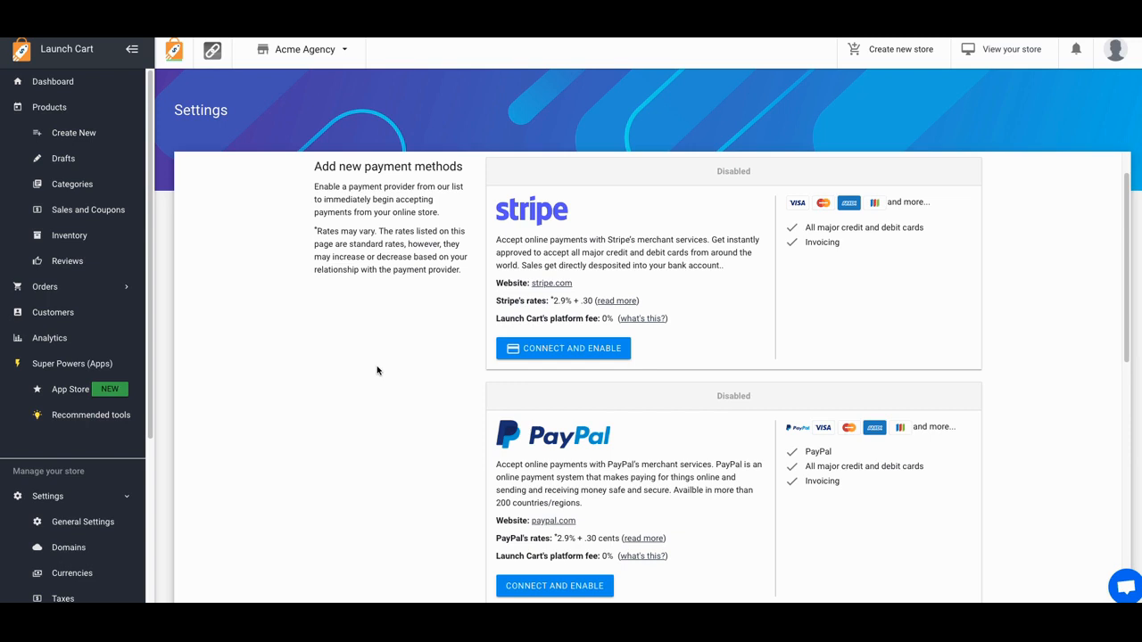
{"action": "scroll", "coordinate": [373, 370], "scroll_direction": "down", "scroll_amount": 1}
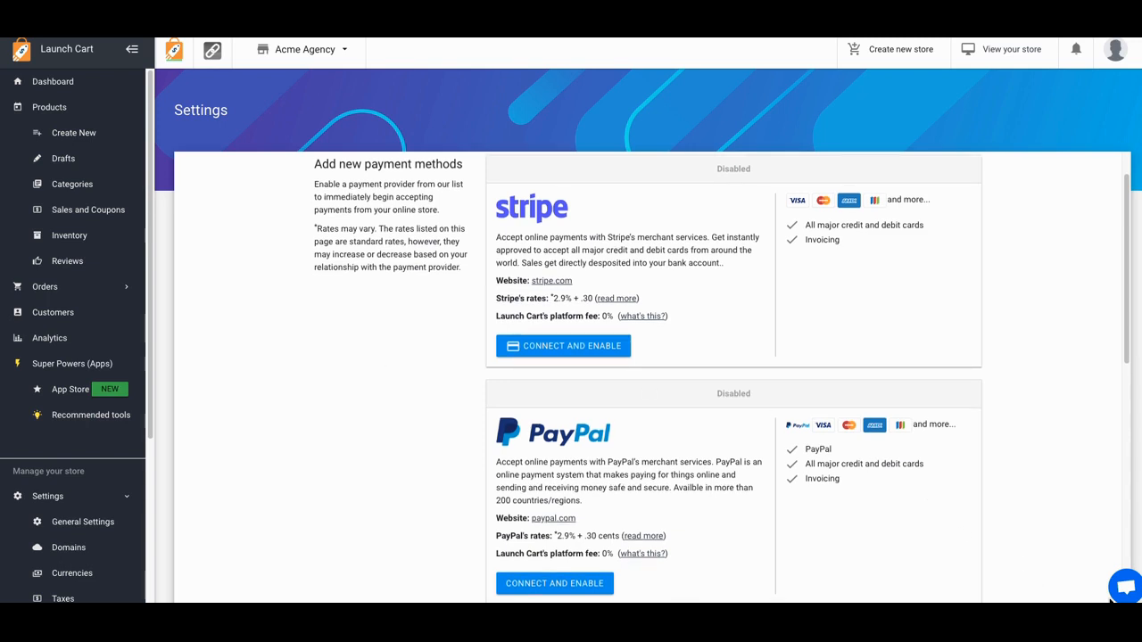
{"action": "left_click", "coordinate": [1119, 593]}
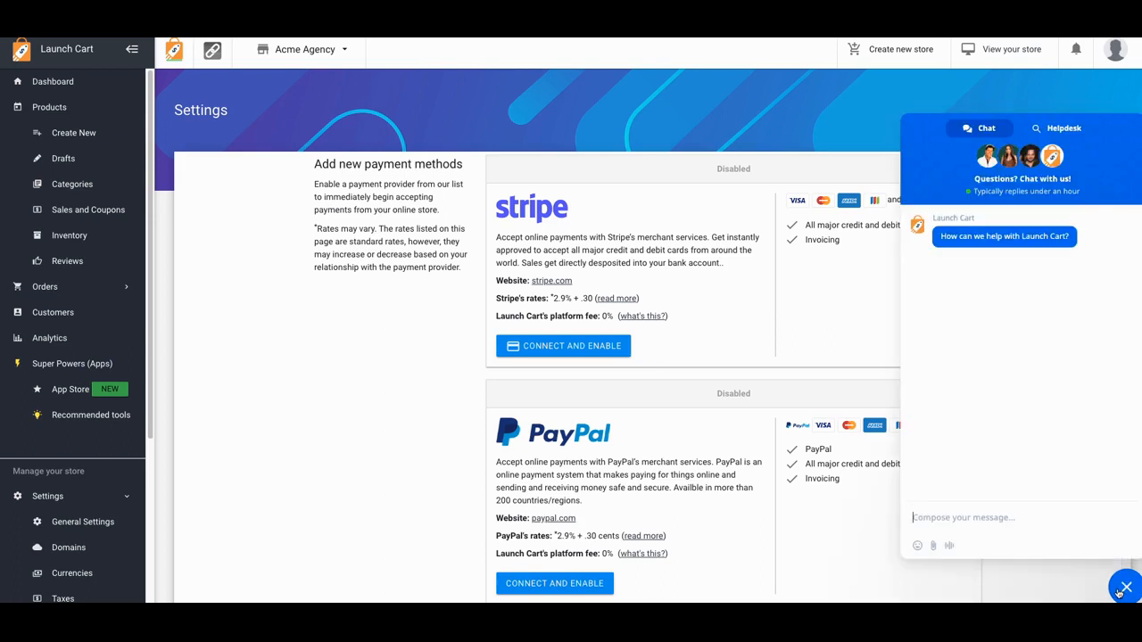
{"action": "left_click", "coordinate": [1120, 593]}
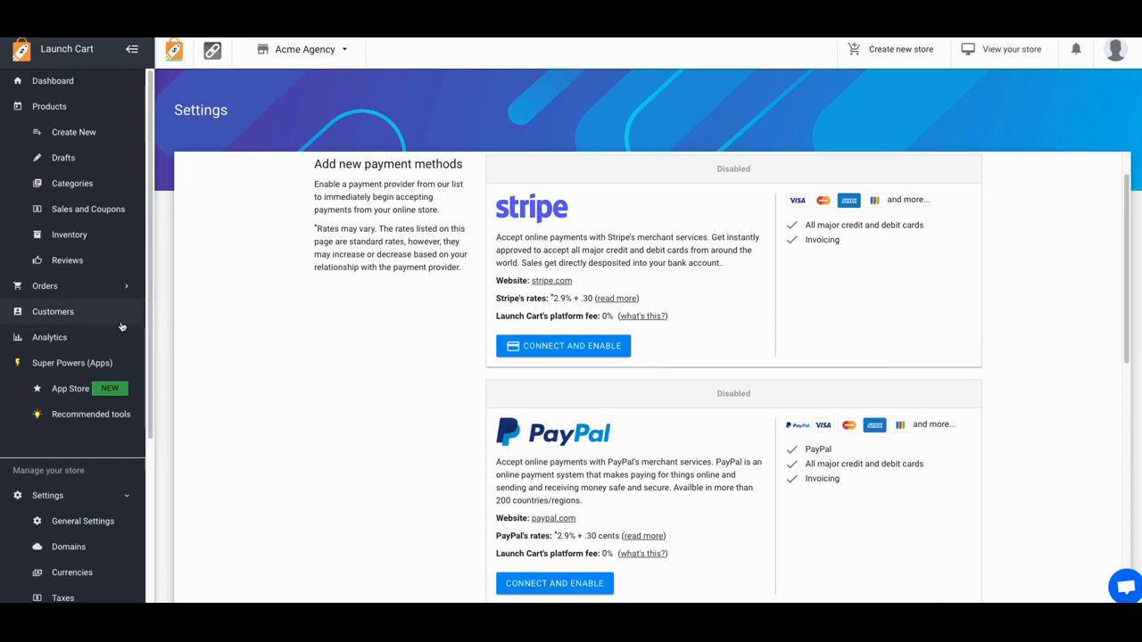
Examine the store's settings sections to see which ones the staff account can and cannot access.
{"action": "scroll", "coordinate": [121, 326], "scroll_direction": "down", "scroll_amount": 1}
{"action": "scroll", "coordinate": [121, 326], "scroll_direction": "down", "scroll_amount": 5}
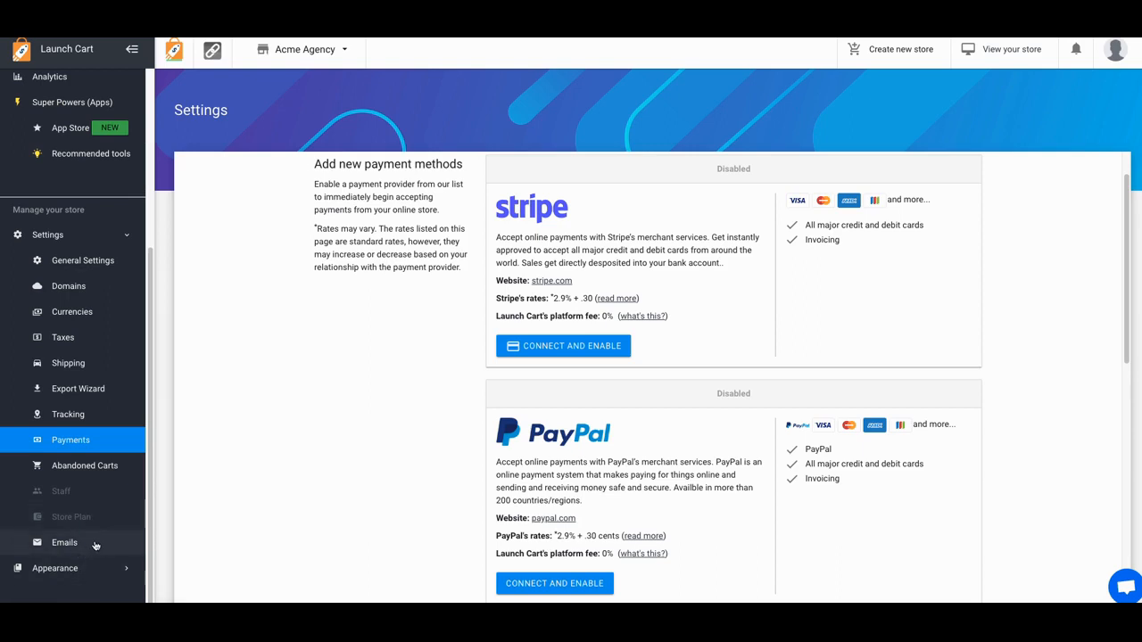
{"action": "scroll", "coordinate": [95, 544], "scroll_direction": "up", "scroll_amount": 1}
{"action": "scroll", "coordinate": [95, 544], "scroll_direction": "up", "scroll_amount": 3}
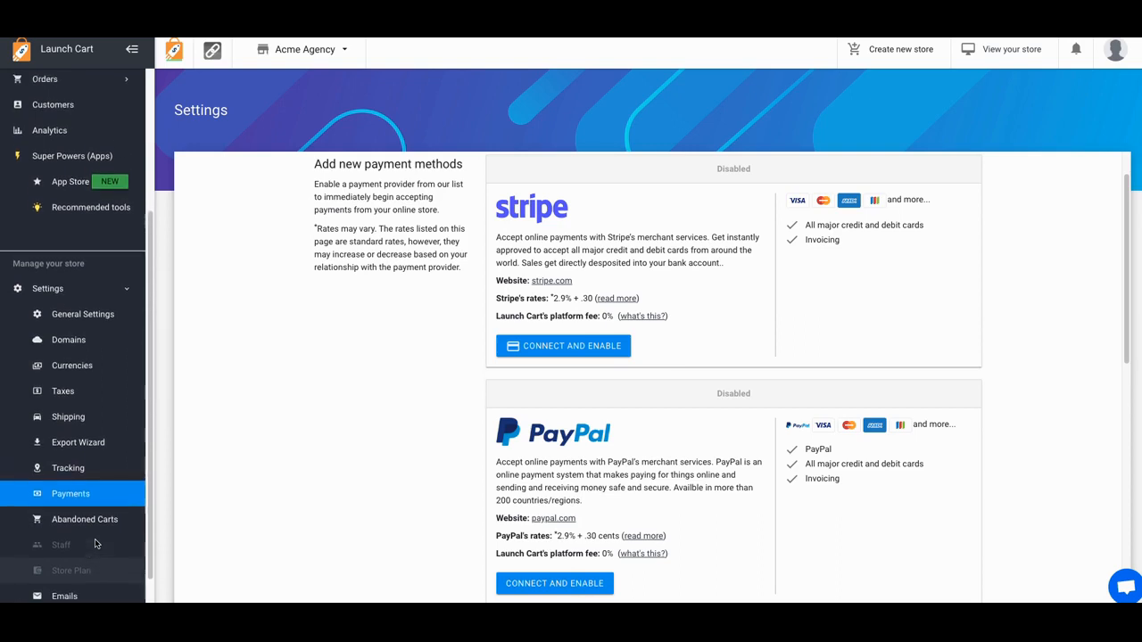
{"action": "scroll", "coordinate": [96, 544], "scroll_direction": "up", "scroll_amount": 1}
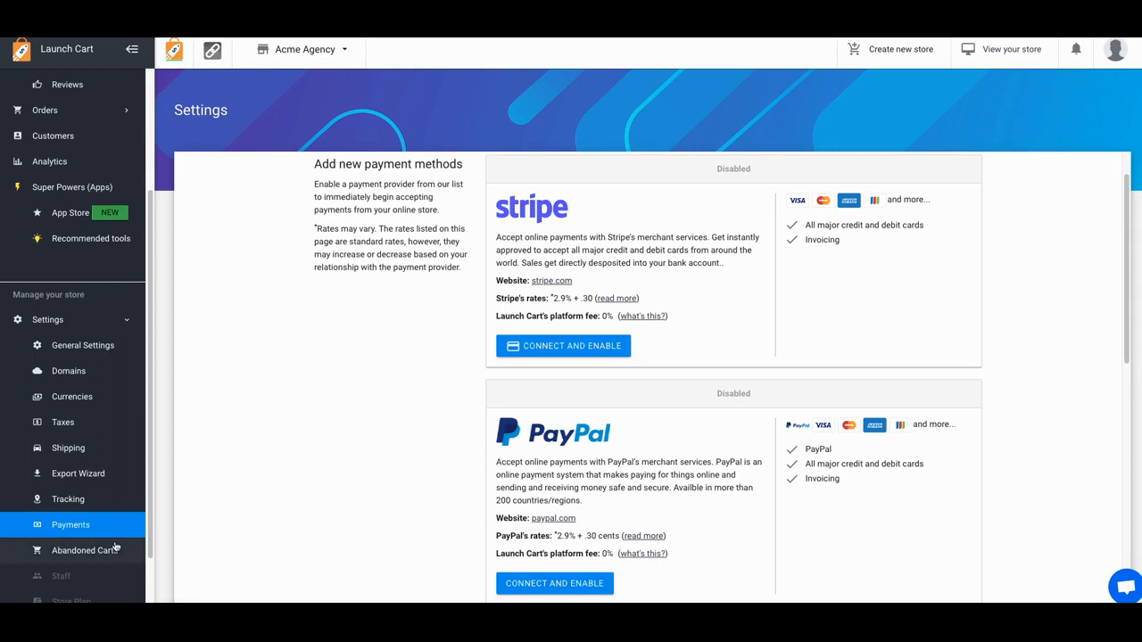
{"action": "scroll", "coordinate": [126, 528], "scroll_direction": "up", "scroll_amount": 1}
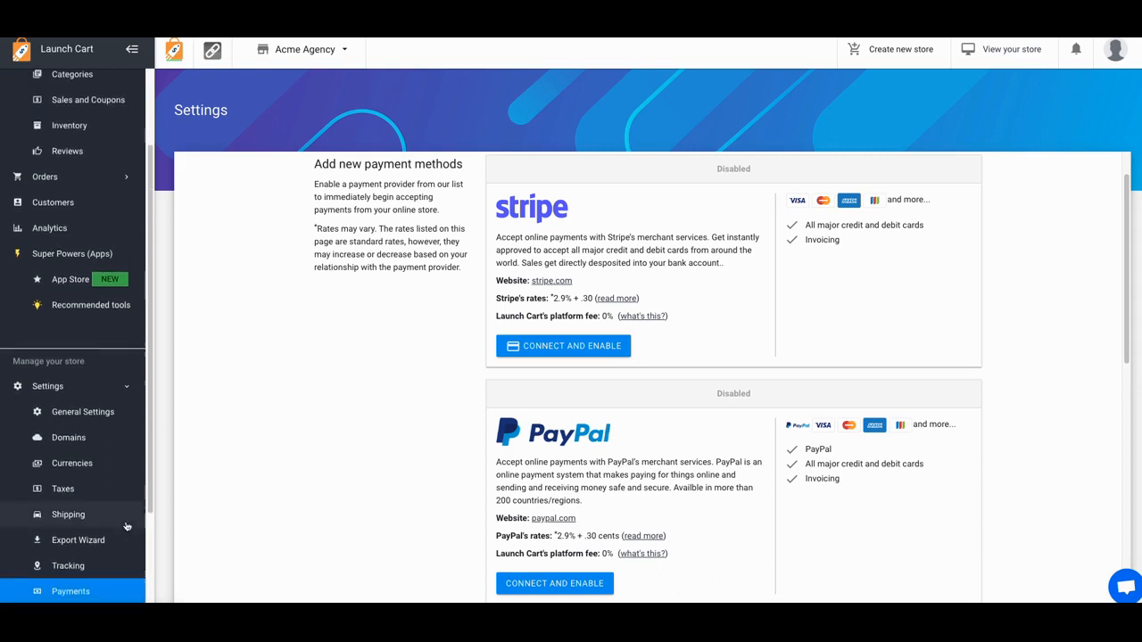
{"action": "scroll", "coordinate": [127, 526], "scroll_direction": "down", "scroll_amount": 2}
{"action": "scroll", "coordinate": [127, 528], "scroll_direction": "down", "scroll_amount": 1}
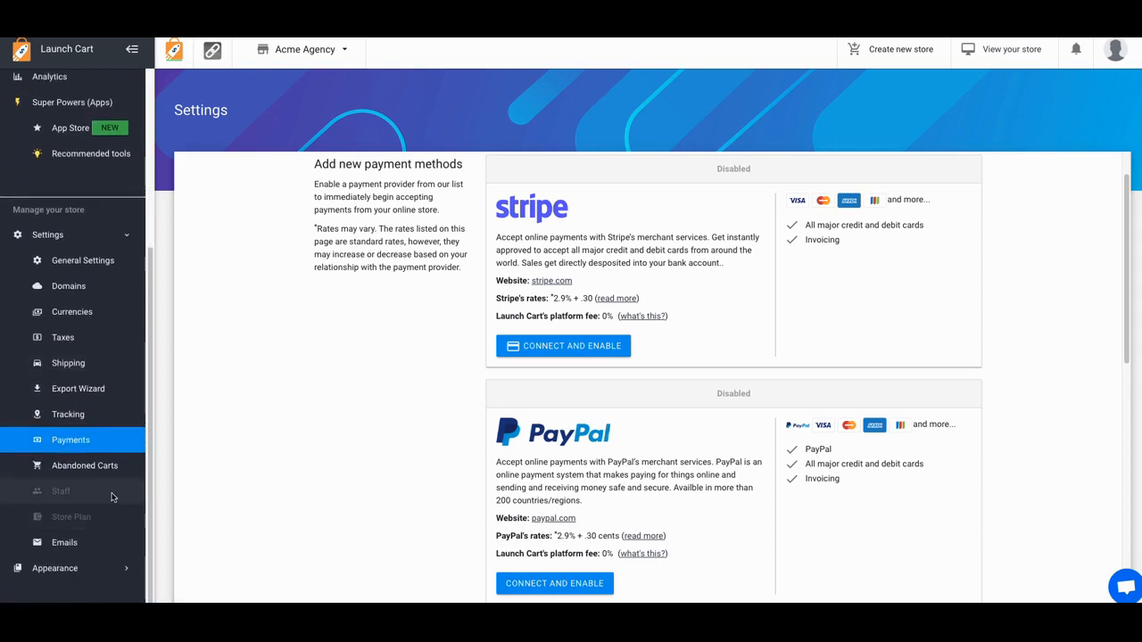
{"action": "scroll", "coordinate": [112, 496], "scroll_direction": "up", "scroll_amount": 4}
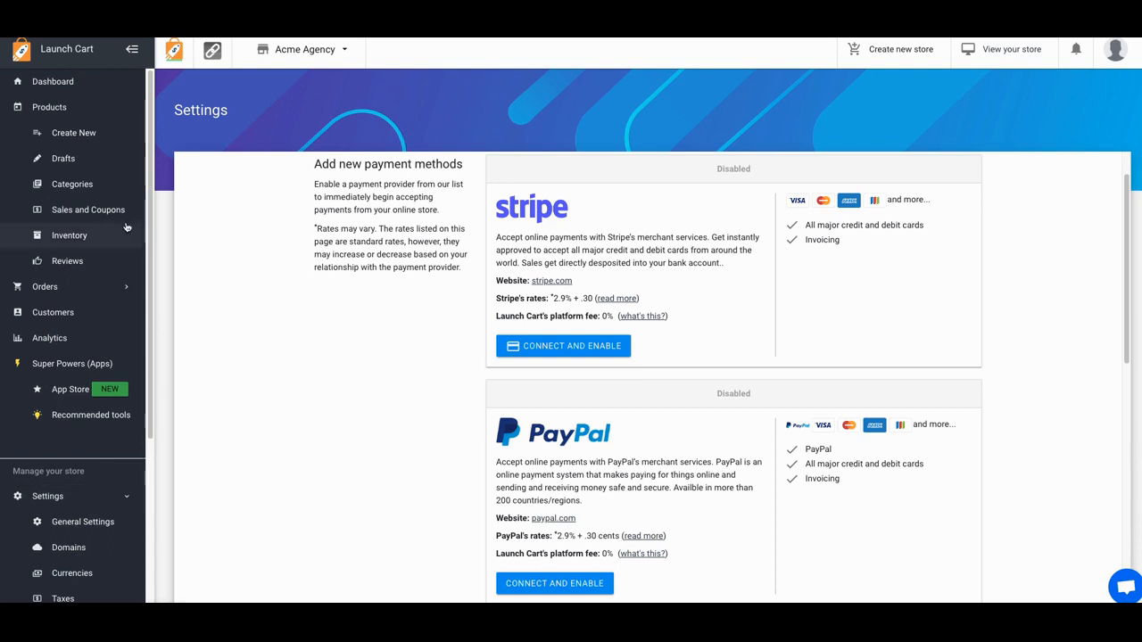
Browse the dropshipping and marketing apps available to the store in the App Store.
{"action": "left_click", "coordinate": [64, 134]}
{"action": "left_click", "coordinate": [587, 299]}
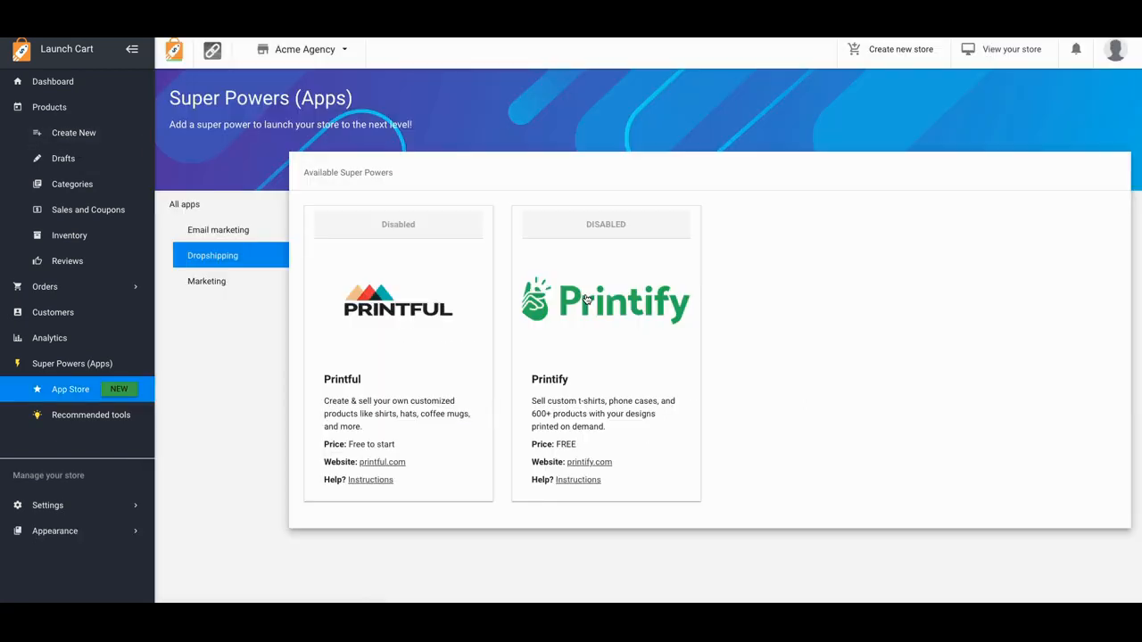
{"action": "mouse_move", "coordinate": [406, 330]}
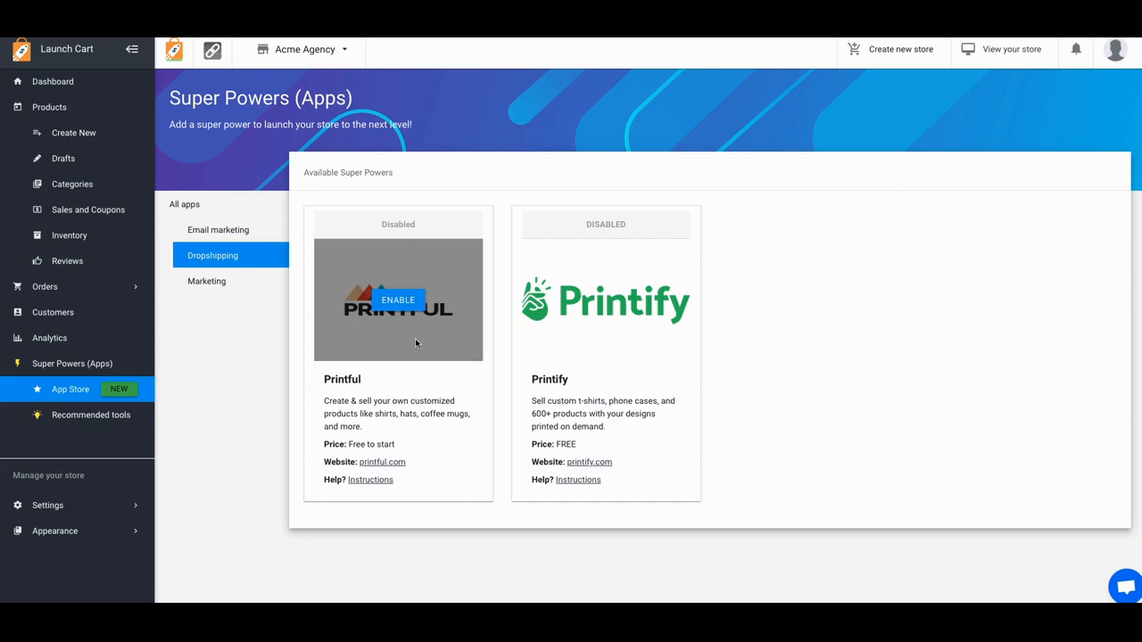
{"action": "mouse_move", "coordinate": [568, 343]}
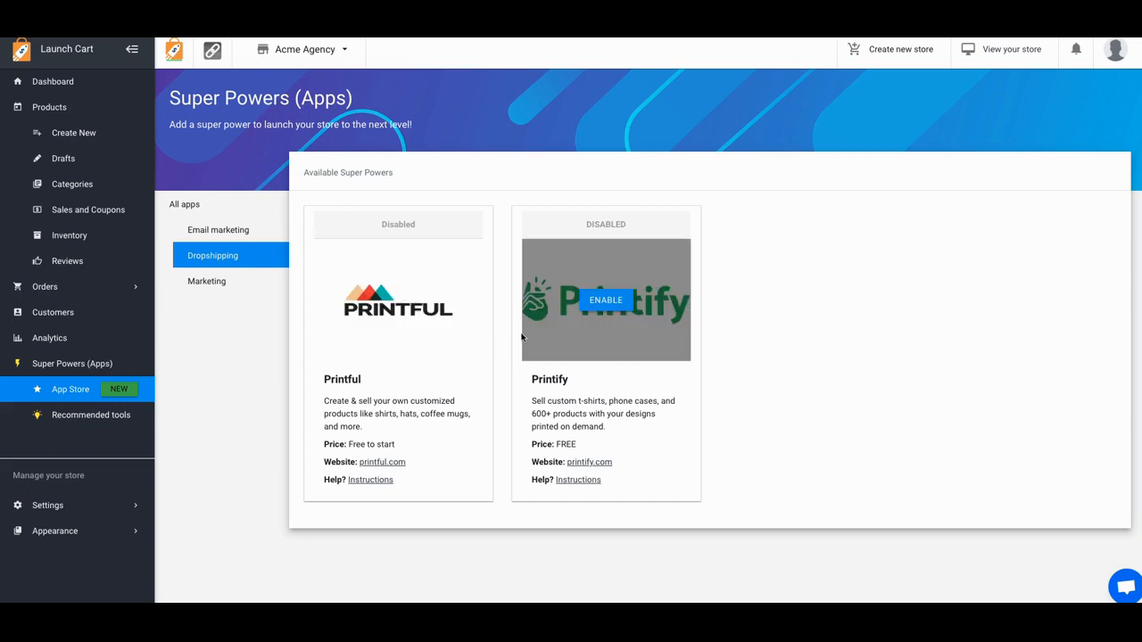
{"action": "mouse_move", "coordinate": [363, 312]}
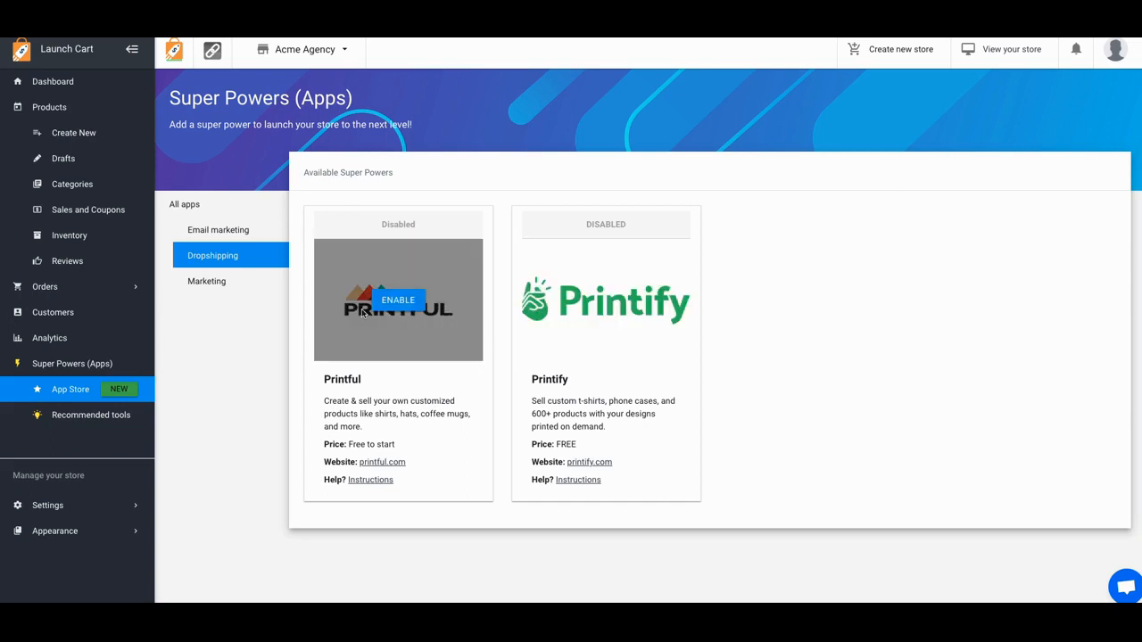
{"action": "left_click", "coordinate": [204, 283]}
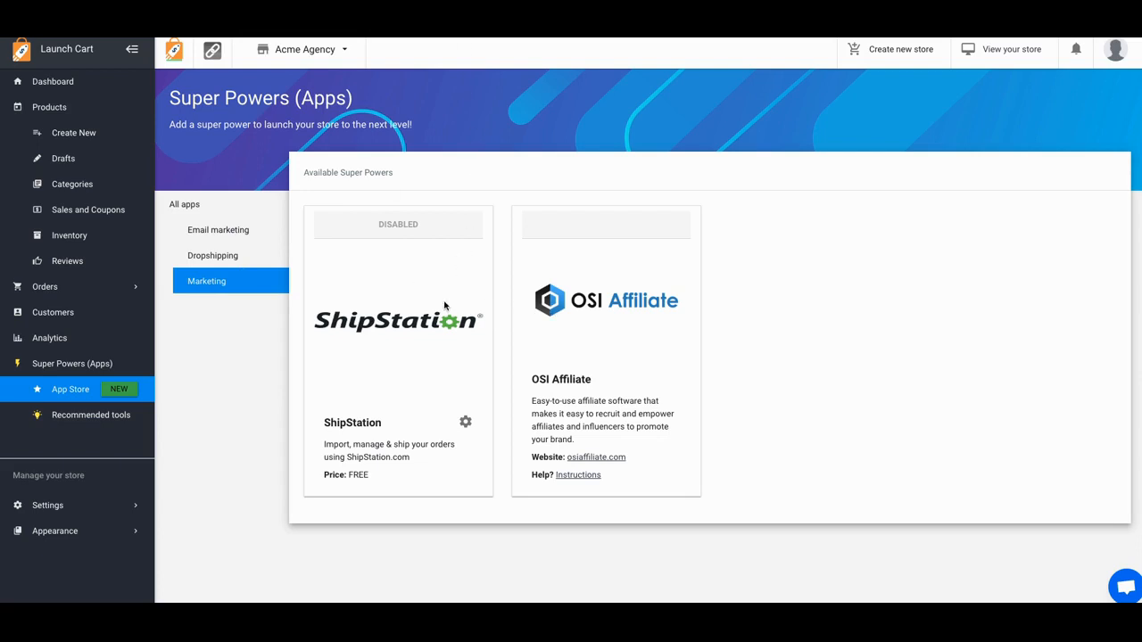
{"action": "scroll", "coordinate": [225, 318], "scroll_direction": "down", "scroll_amount": 1}
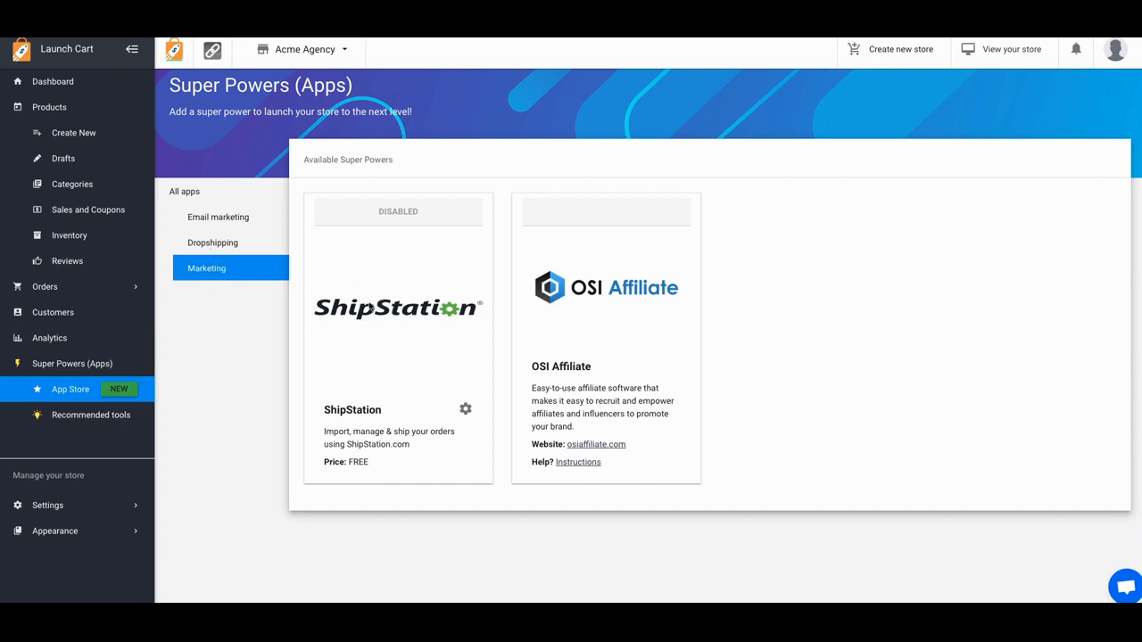
{"action": "left_click", "coordinate": [231, 247]}
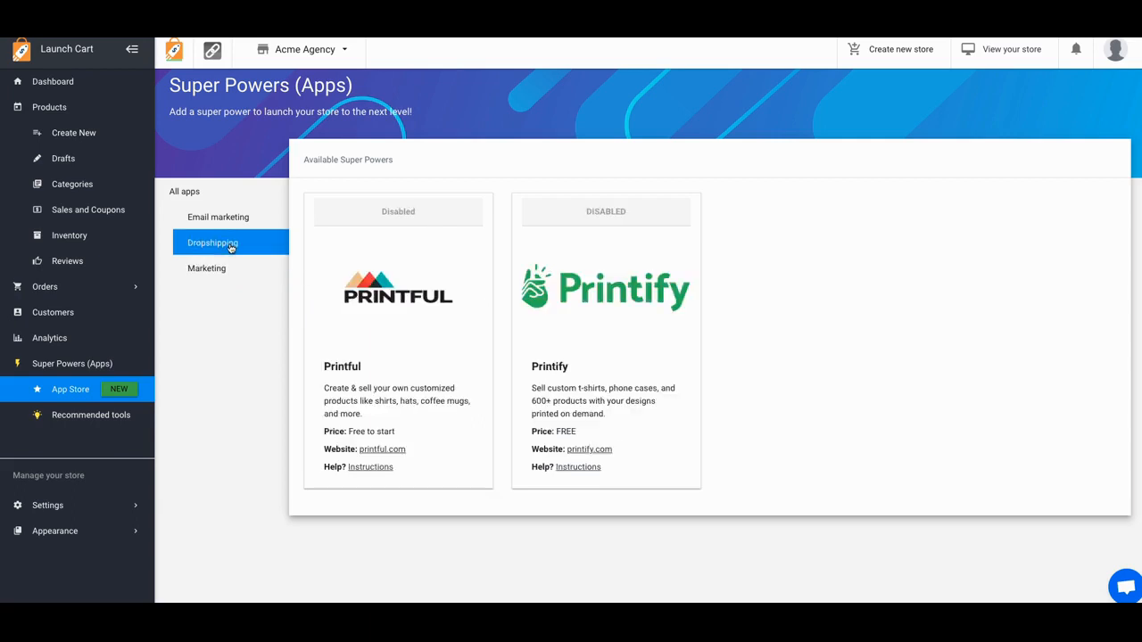
Browse the email marketing apps and the marketing apps offered in the store's App Store.
{"action": "left_click", "coordinate": [229, 220]}
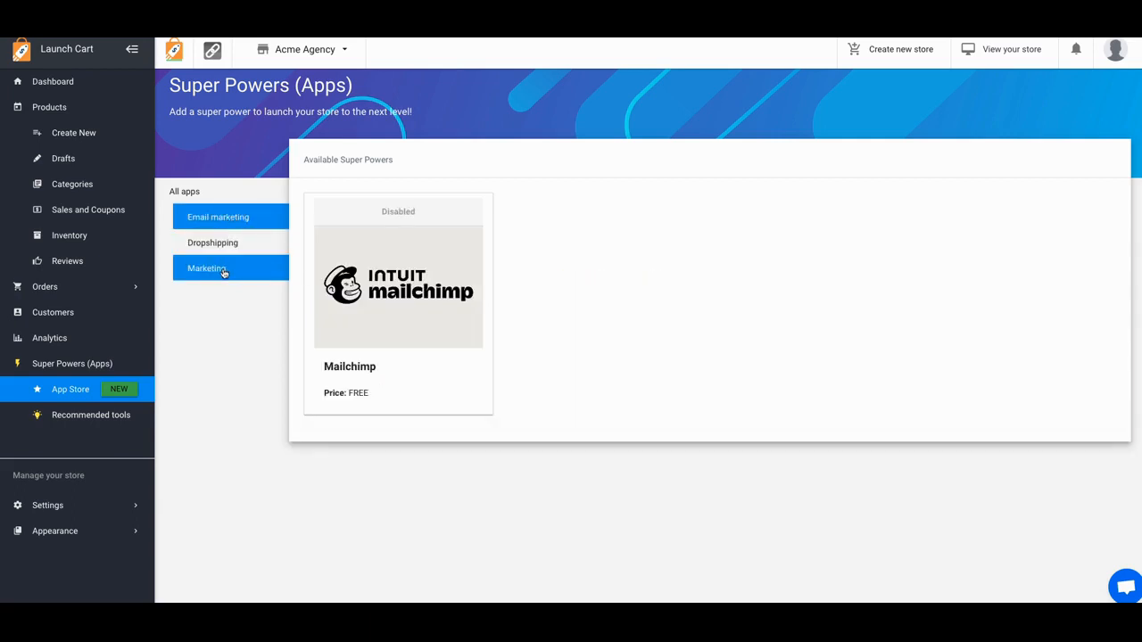
{"action": "left_click", "coordinate": [224, 273]}
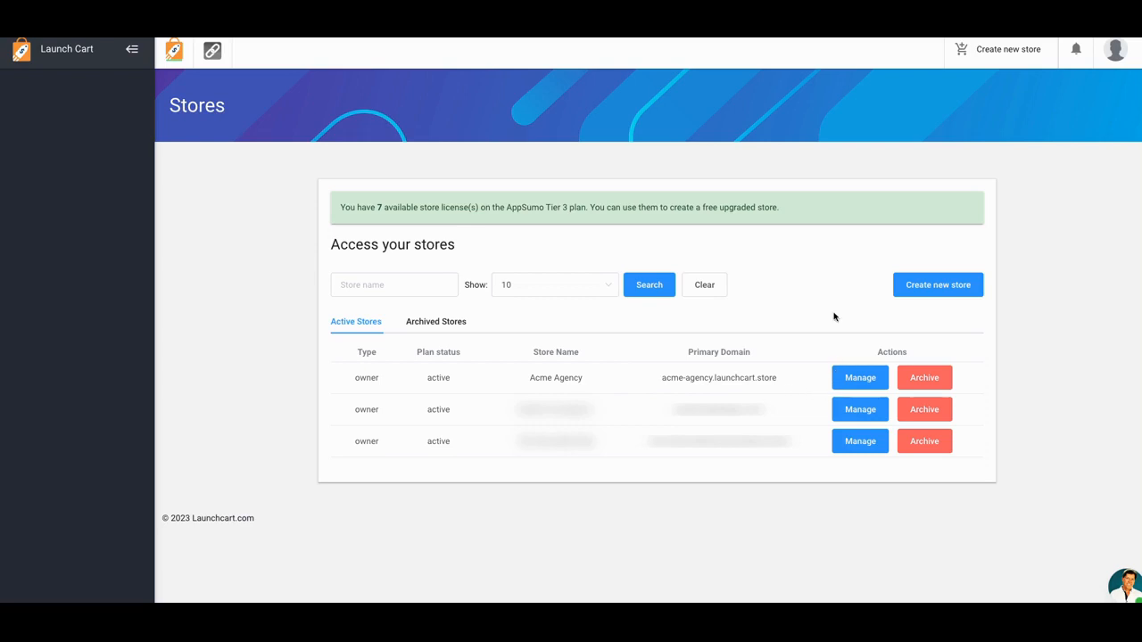
Manage the Acme Agency store from the owner account and open its staff settings.
{"action": "left_click", "coordinate": [861, 379]}
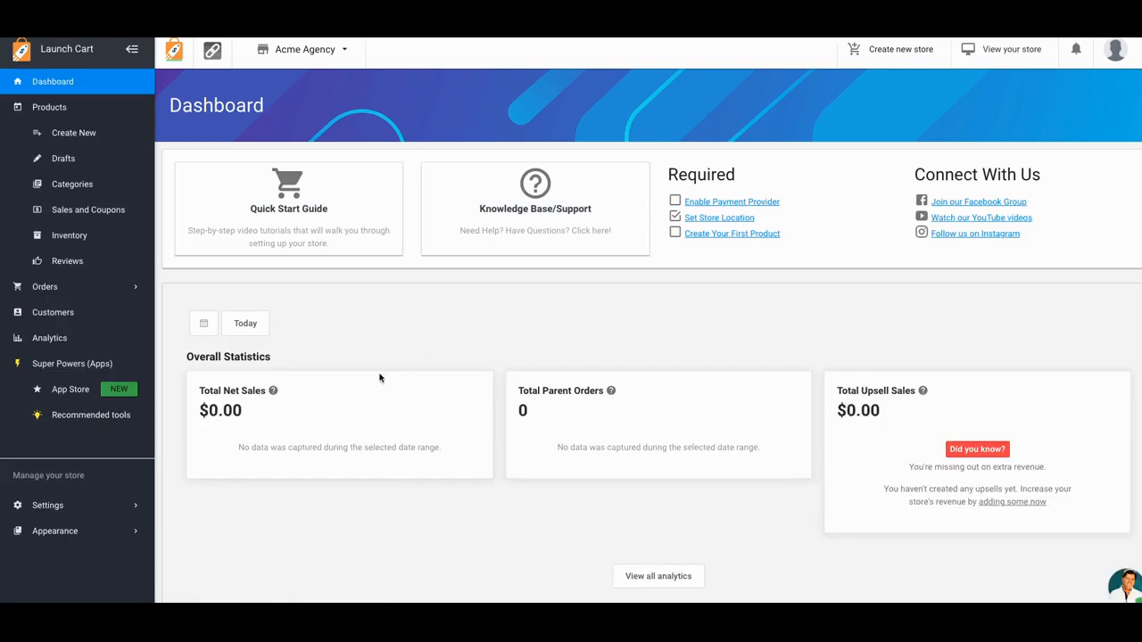
{"action": "left_click", "coordinate": [125, 505]}
{"action": "scroll", "coordinate": [123, 514], "scroll_direction": "down", "scroll_amount": 5}
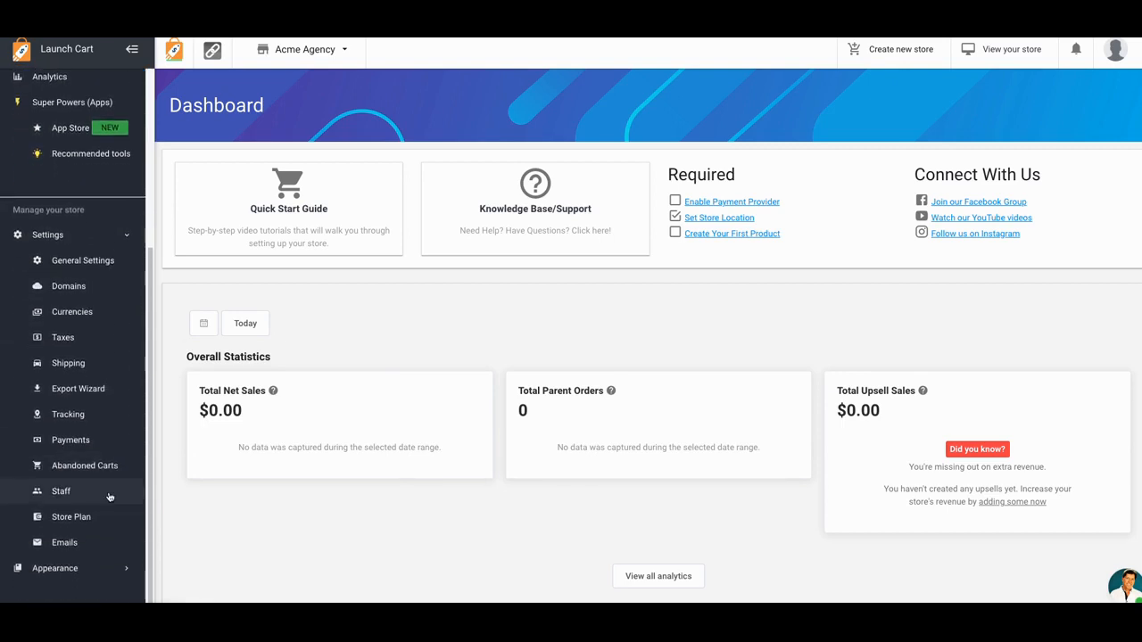
{"action": "left_click", "coordinate": [109, 494]}
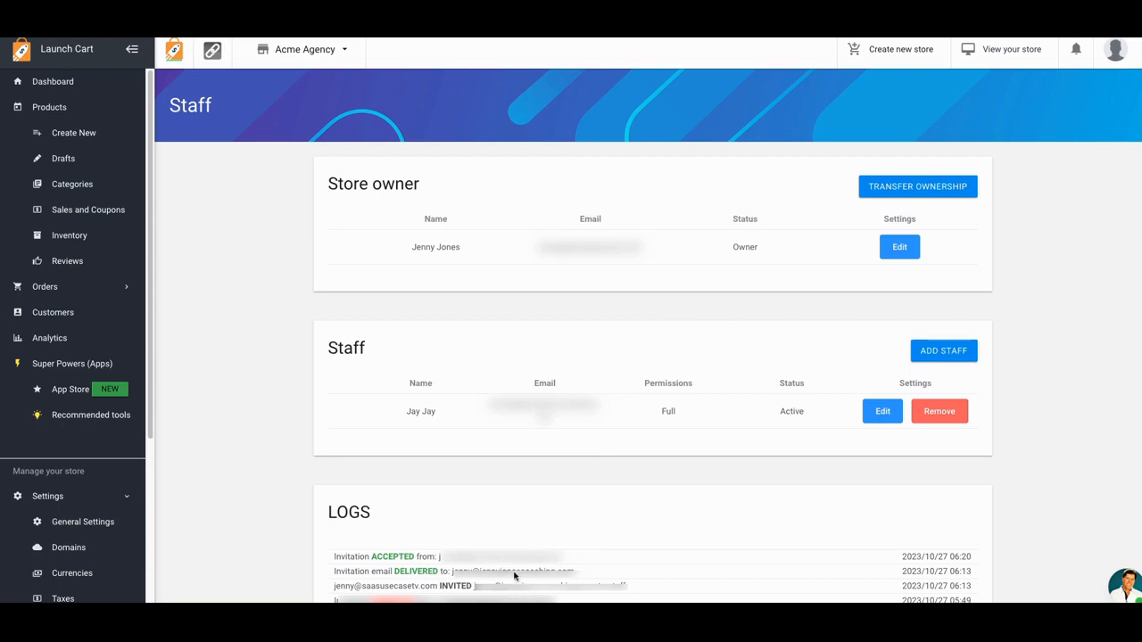
Remove the App Store (can install and manage apps) permission from the active staff member and save the change.
{"action": "mouse_move", "coordinate": [571, 599]}
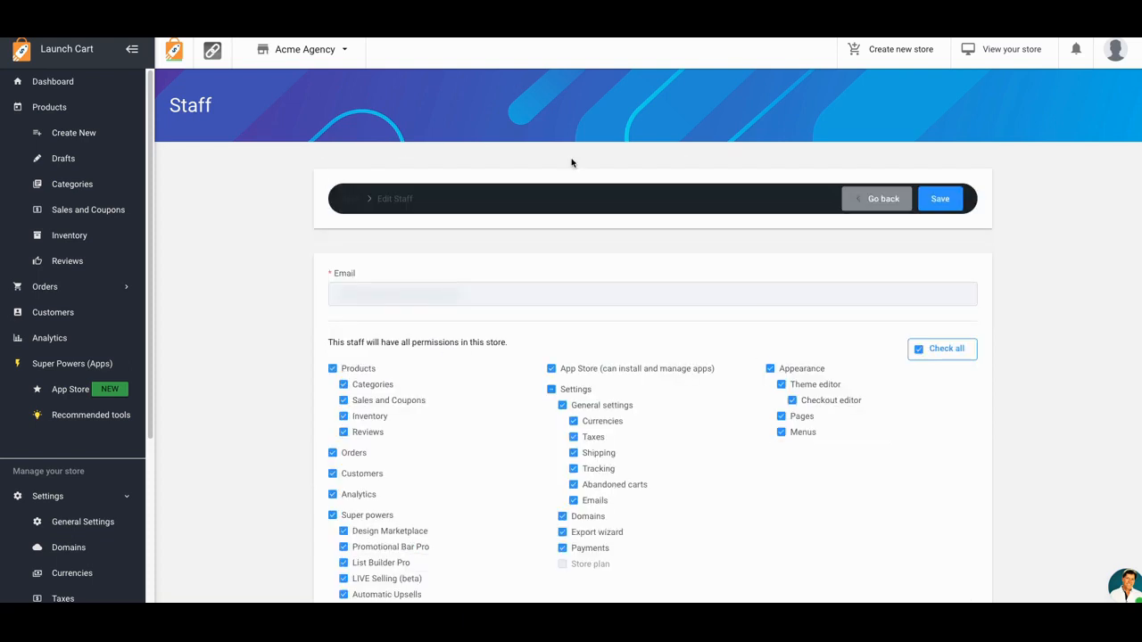
{"action": "scroll", "coordinate": [706, 348], "scroll_direction": "down", "scroll_amount": 1}
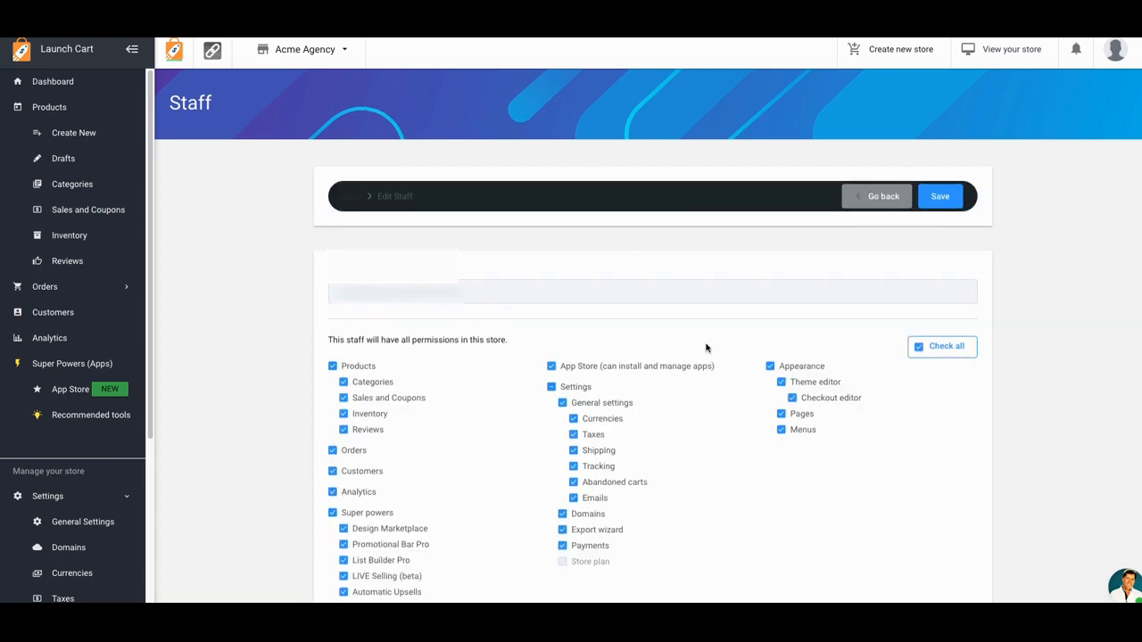
{"action": "scroll", "coordinate": [706, 348], "scroll_direction": "down", "scroll_amount": 2}
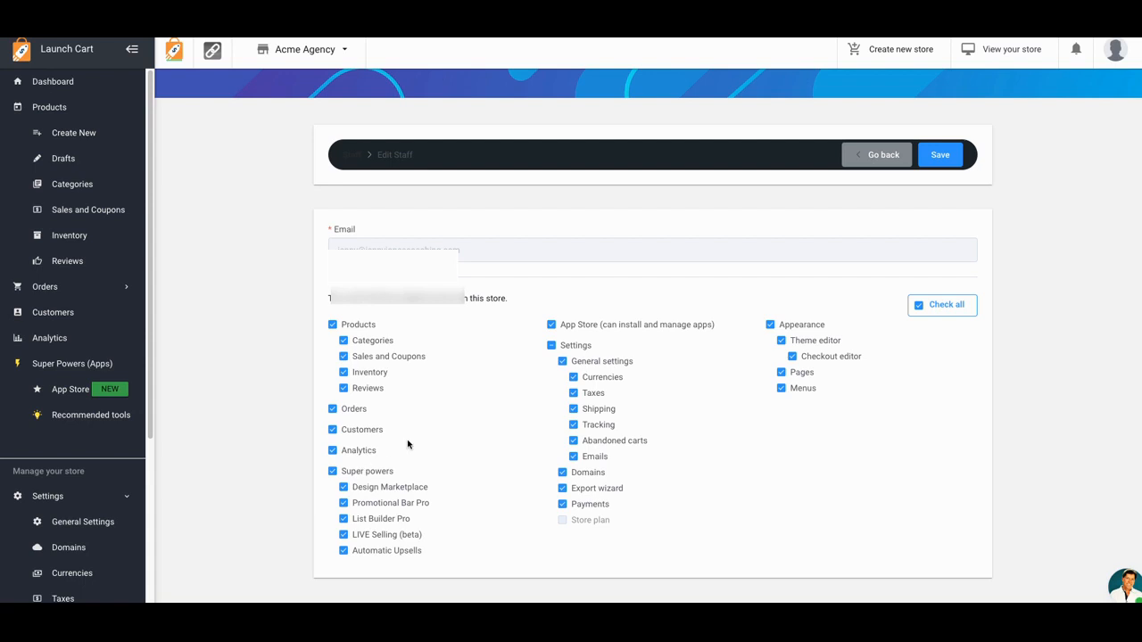
{"action": "left_click", "coordinate": [551, 325]}
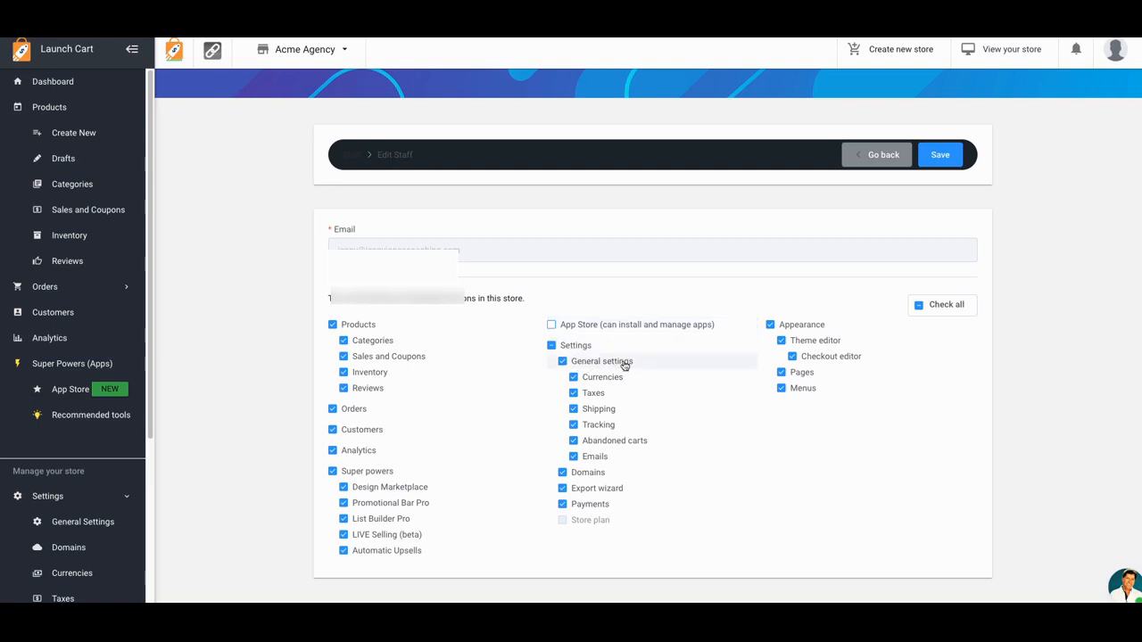
{"action": "left_click", "coordinate": [938, 158]}
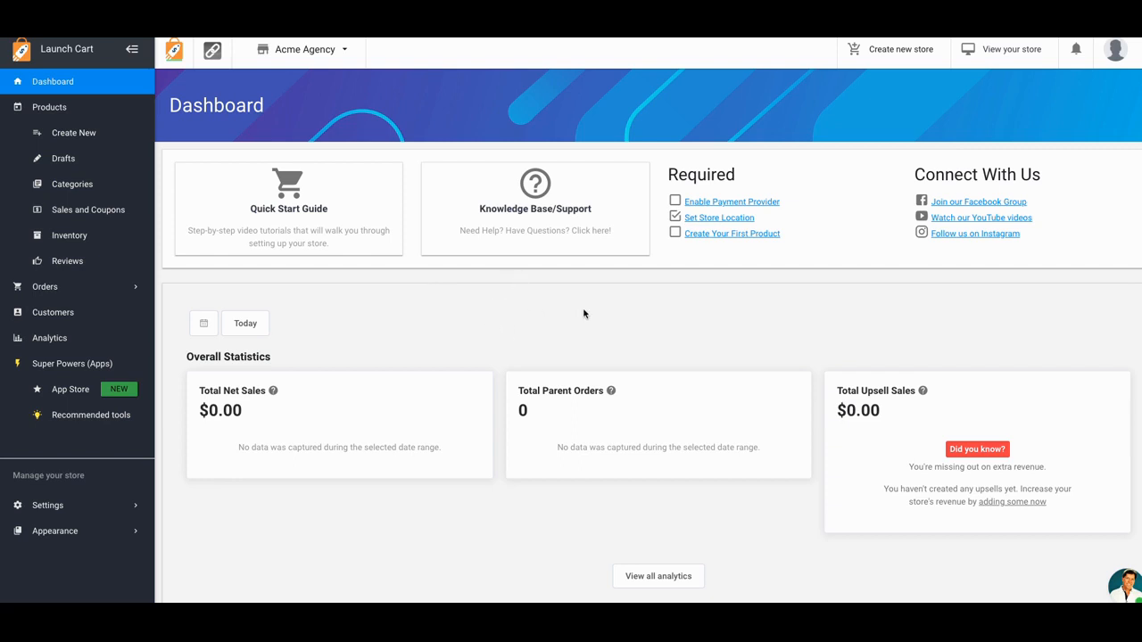
{"action": "scroll", "coordinate": [584, 314], "scroll_direction": "down", "scroll_amount": 1}
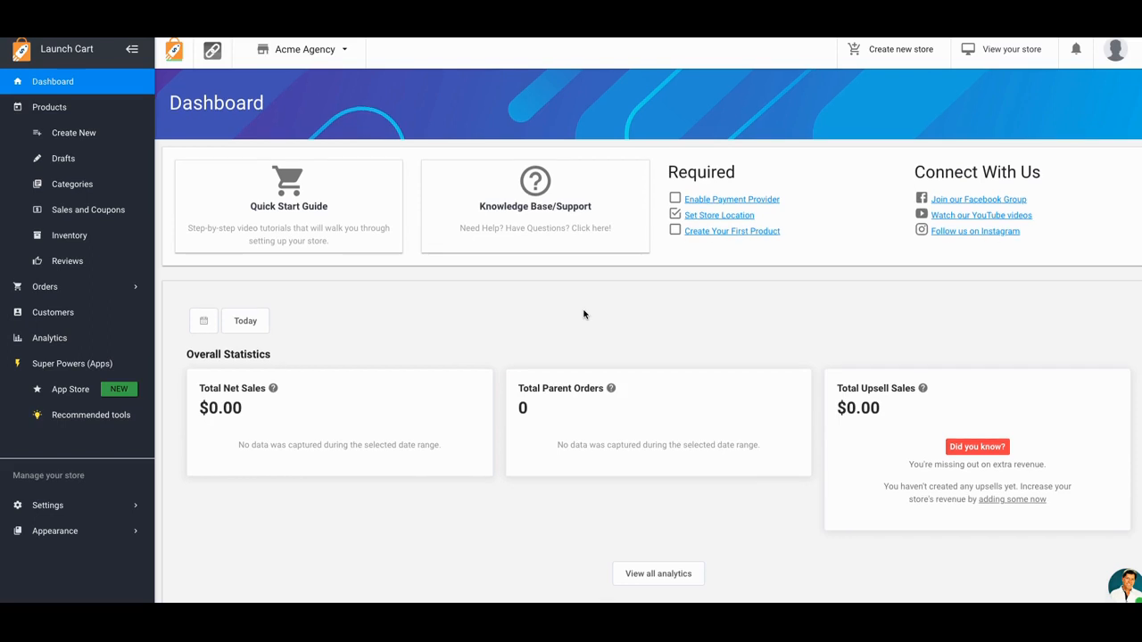
{"action": "scroll", "coordinate": [583, 314], "scroll_direction": "up", "scroll_amount": 1}
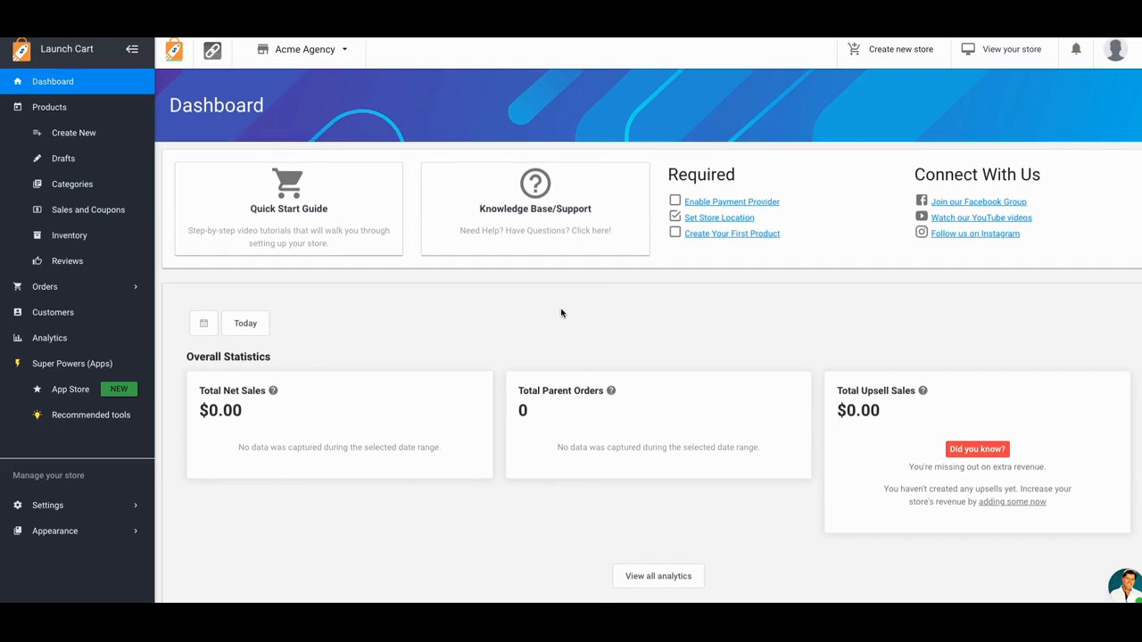